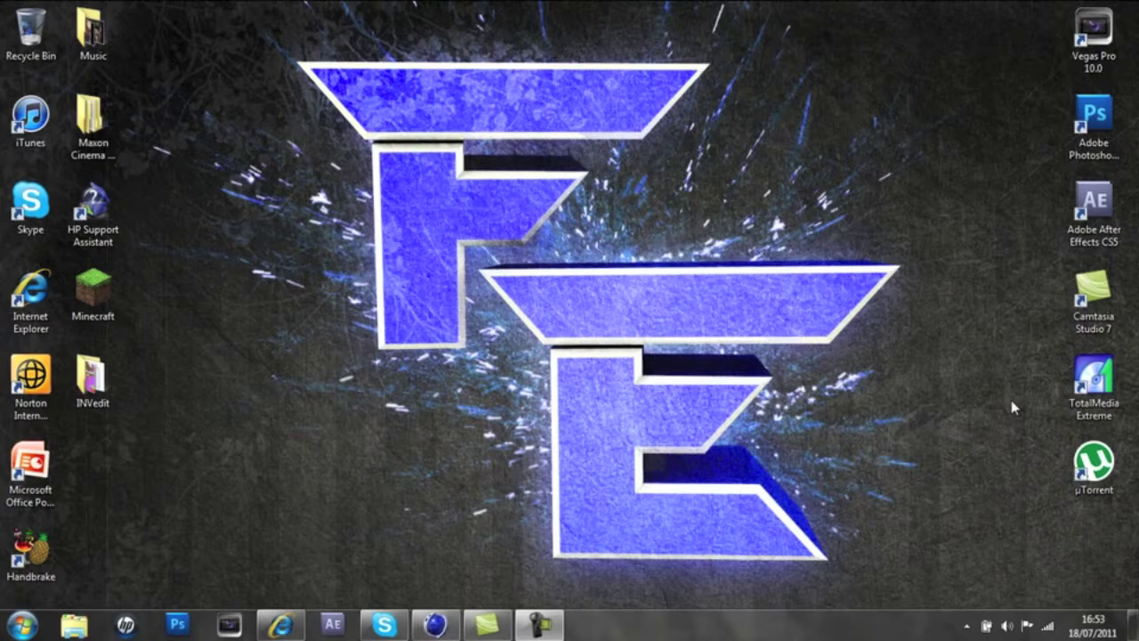
Replay part of the tutorial video in the browser, then minimize the browser
left_click(281, 625)
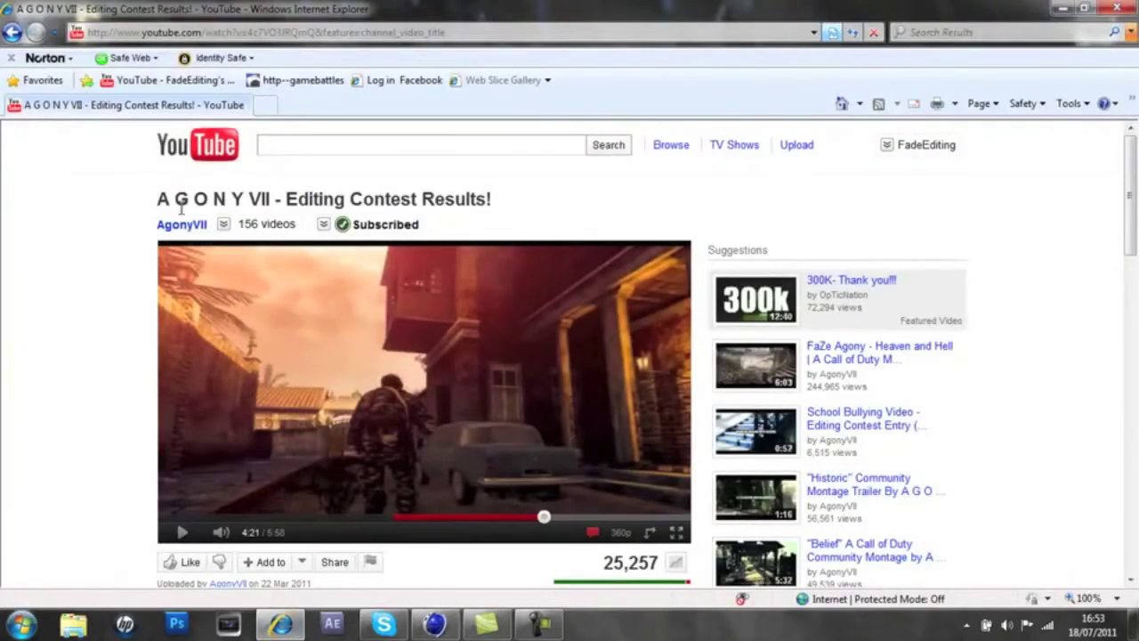
left_click(180, 532)
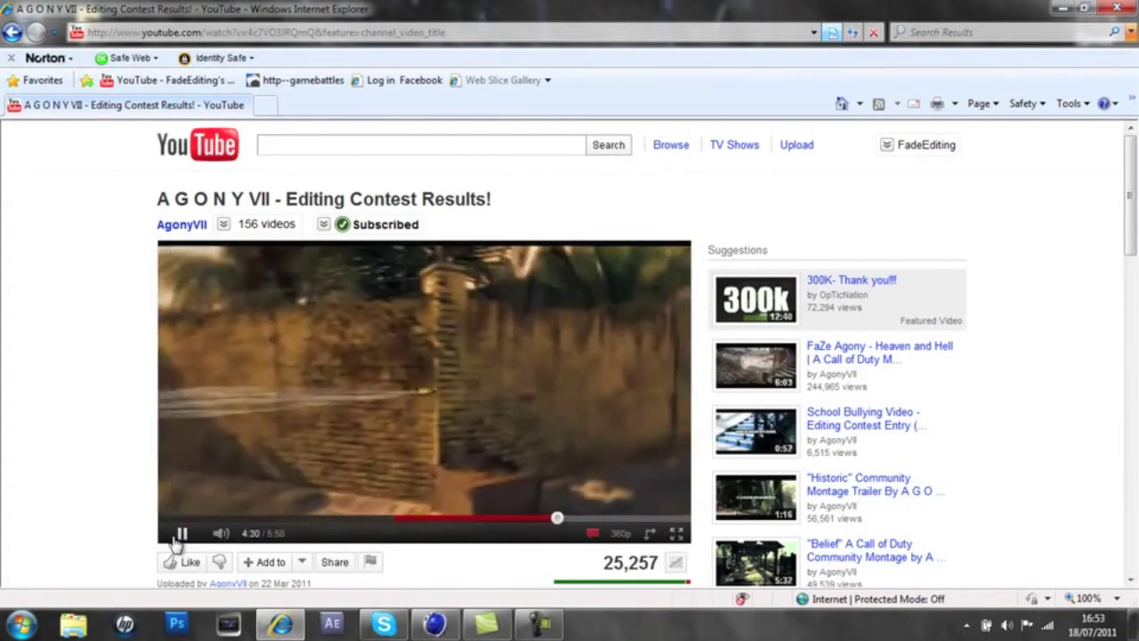
left_click(180, 535)
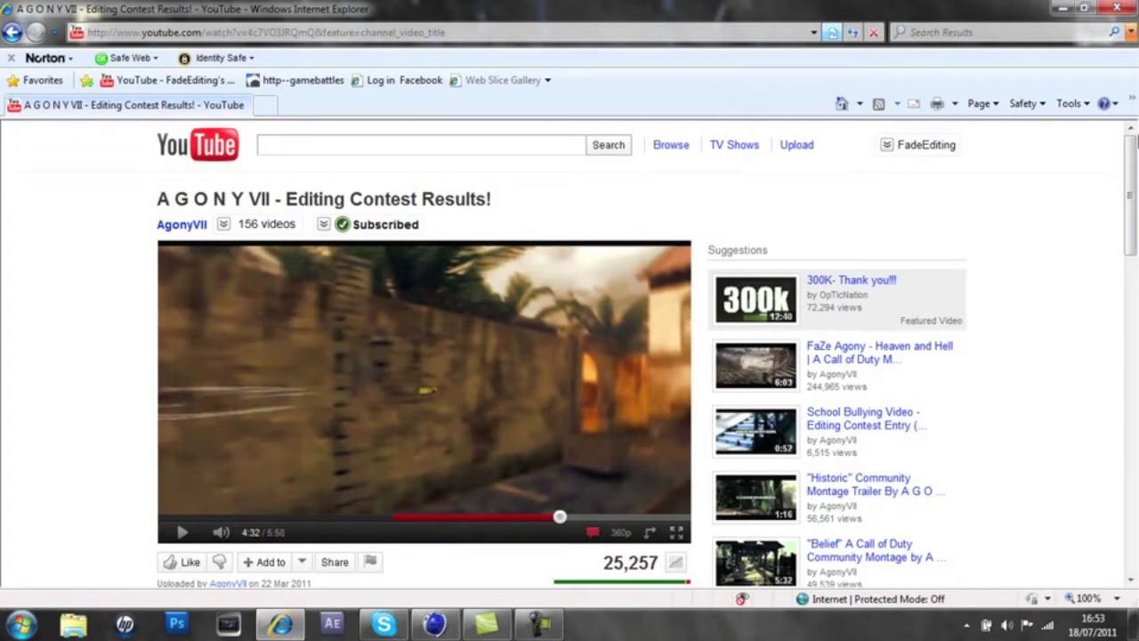
left_click(1062, 8)
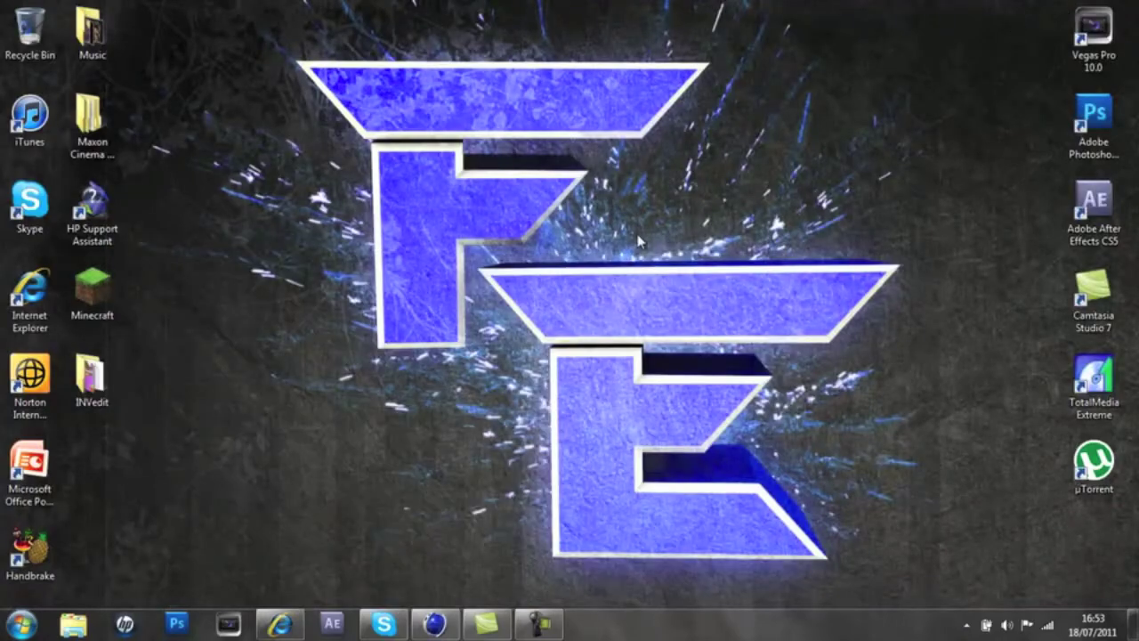
Return to Cinema 4D and start a new empty document, Untitled 5
left_click(435, 623)
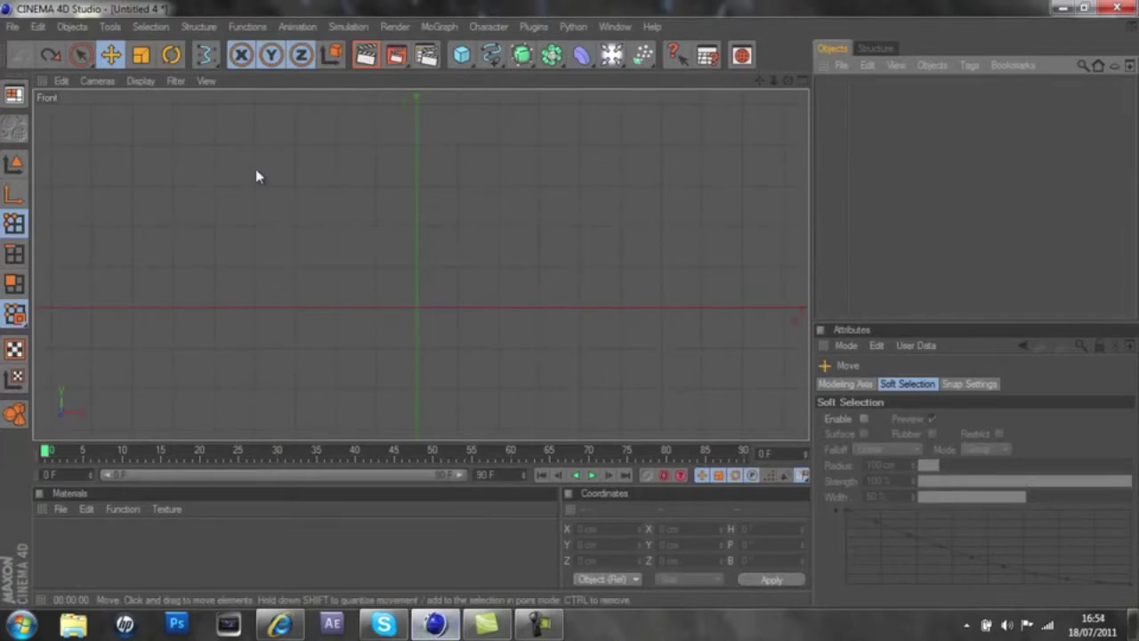
left_click(791, 81)
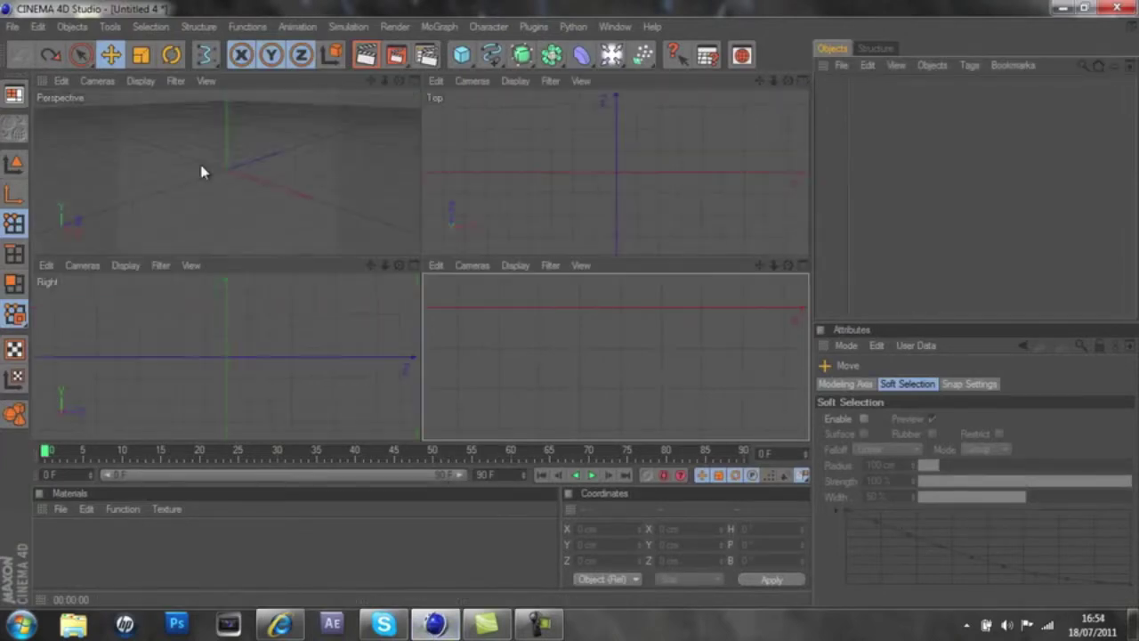
left_click(14, 27)
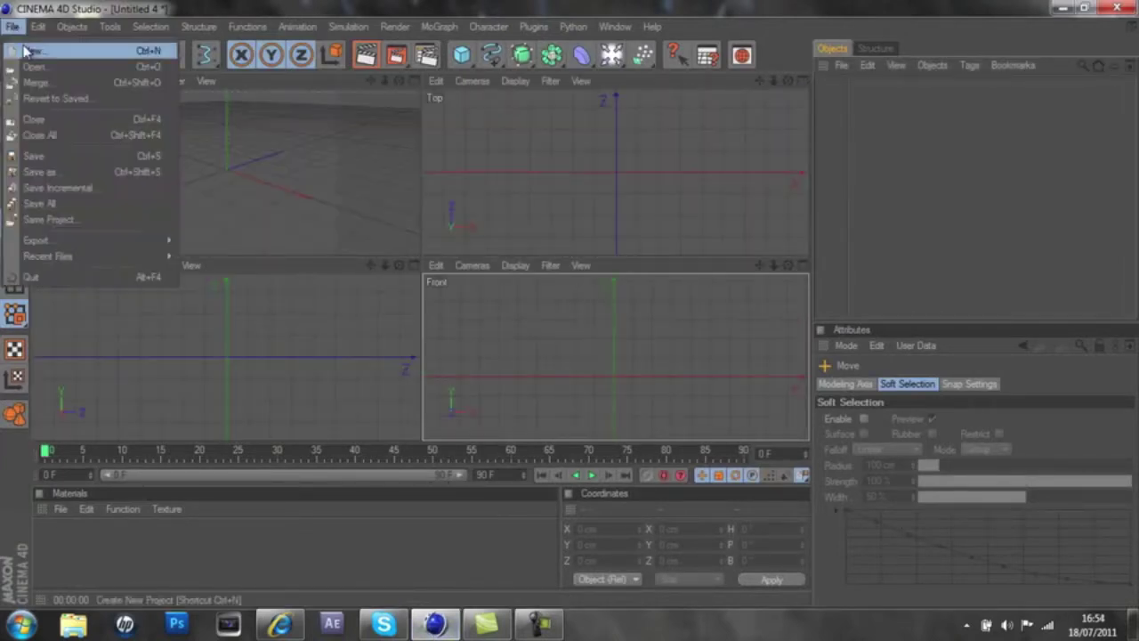
left_click(32, 51)
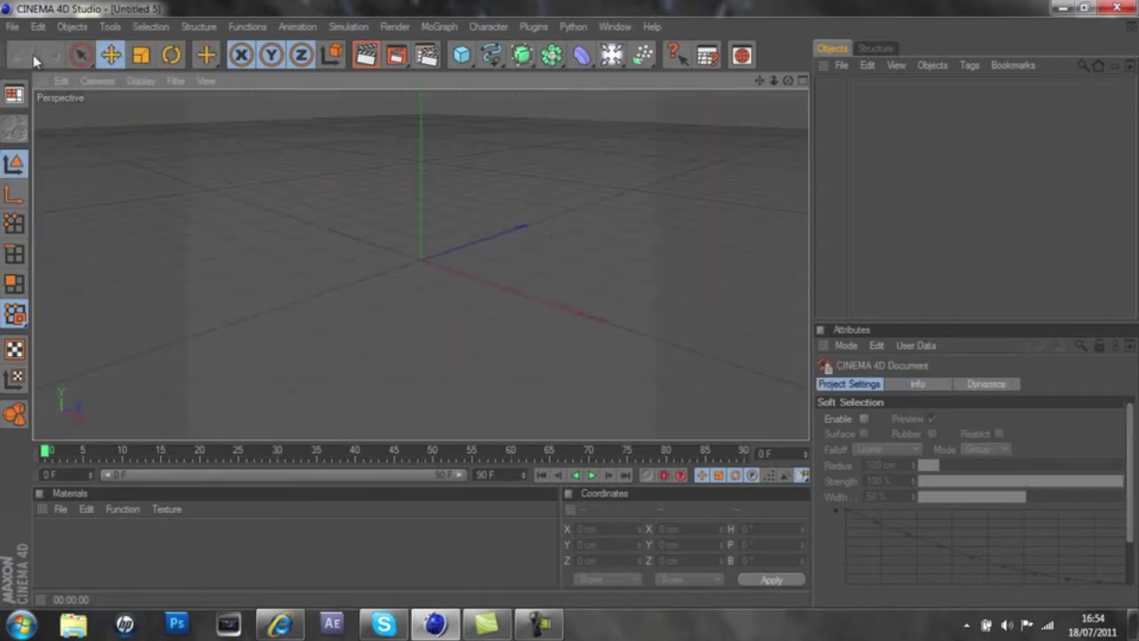
Set the render output size to 1400 × 720 pixels in Render Settings
left_click(427, 55)
double_click(363, 83)
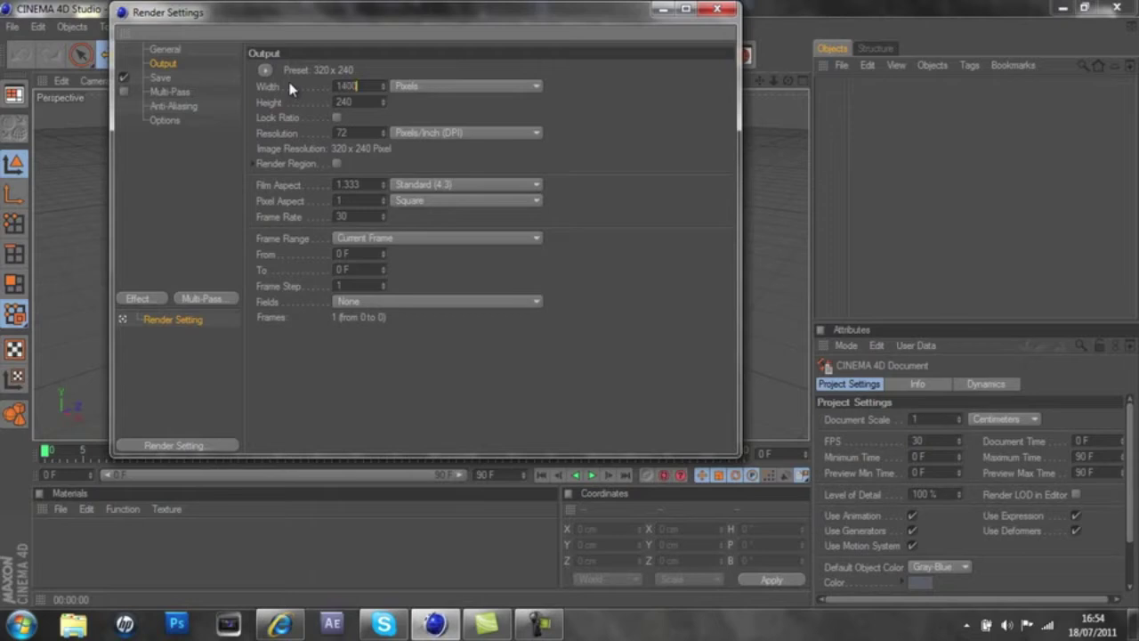
type("1400")
double_click(357, 101)
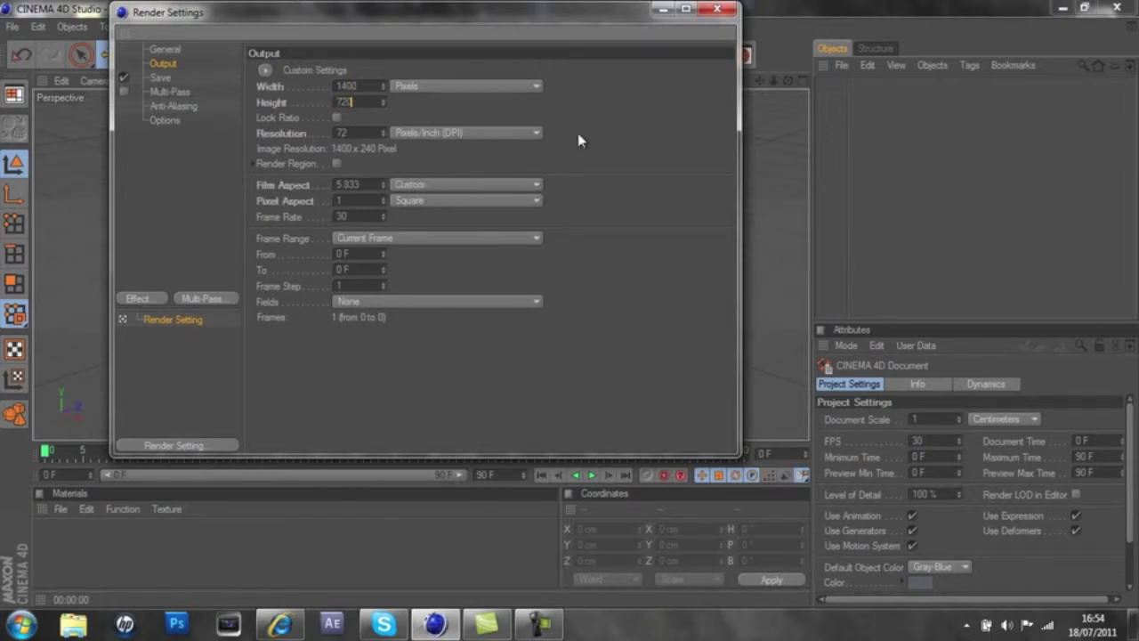
type("720")
left_click(717, 8)
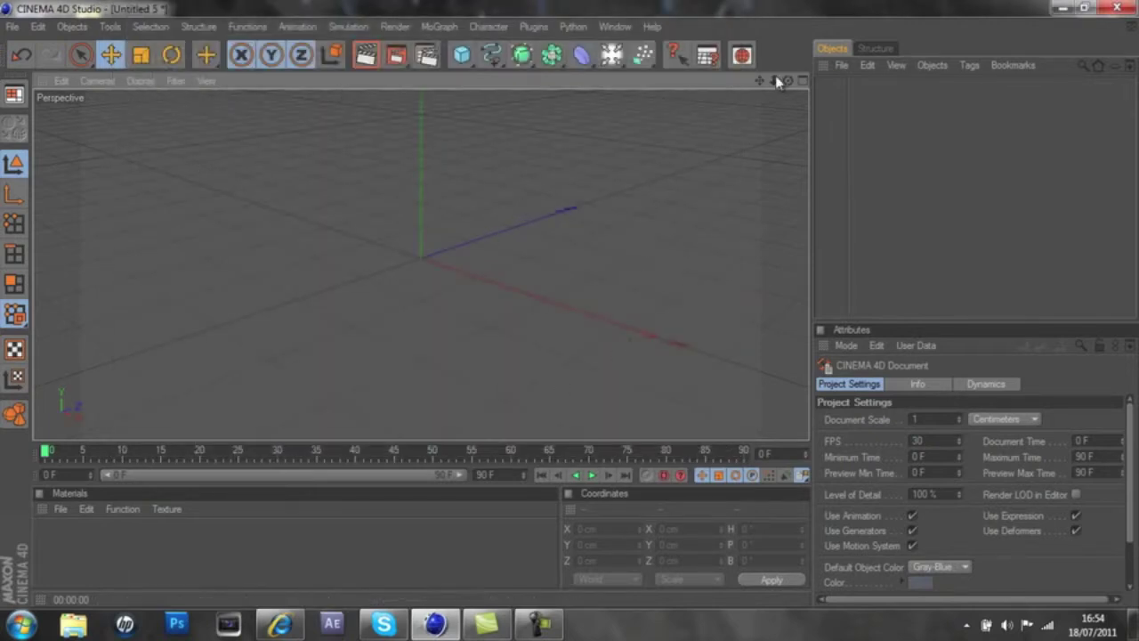
Maximize the Front view from the four-view layout and activate the B-Spline drawing tool
left_click(802, 81)
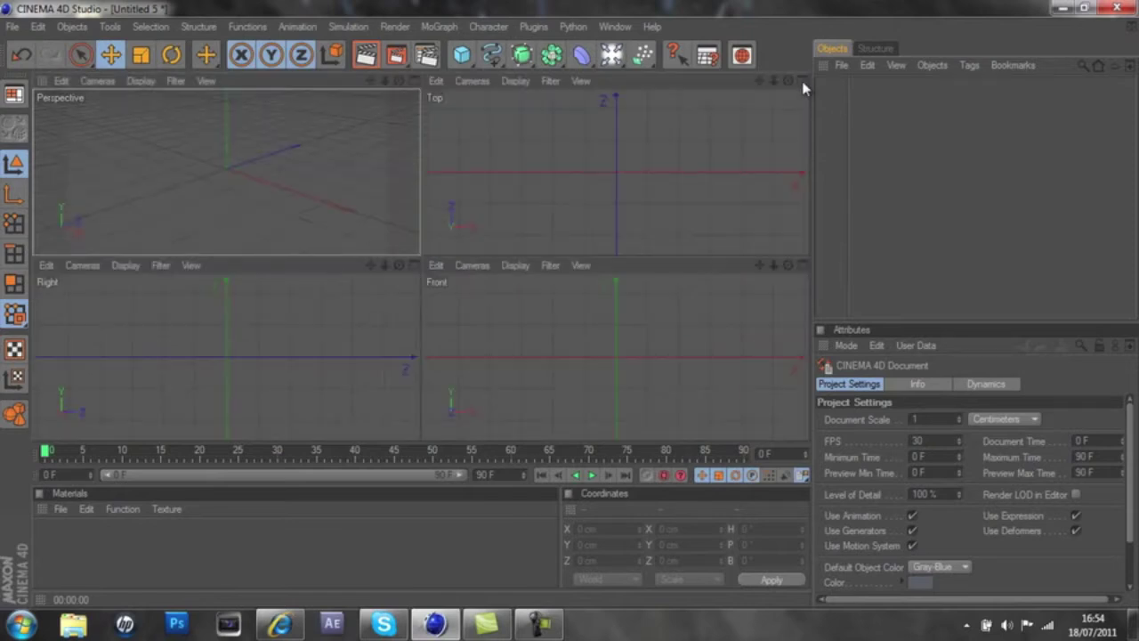
left_click(799, 270)
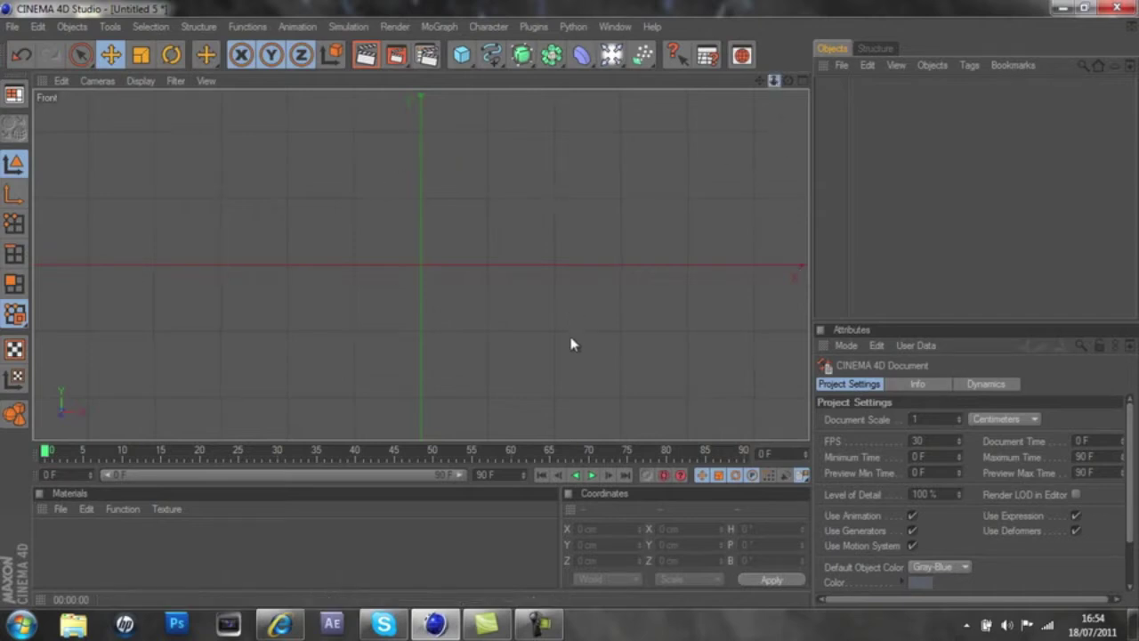
left_click(490, 57)
left_click(712, 71)
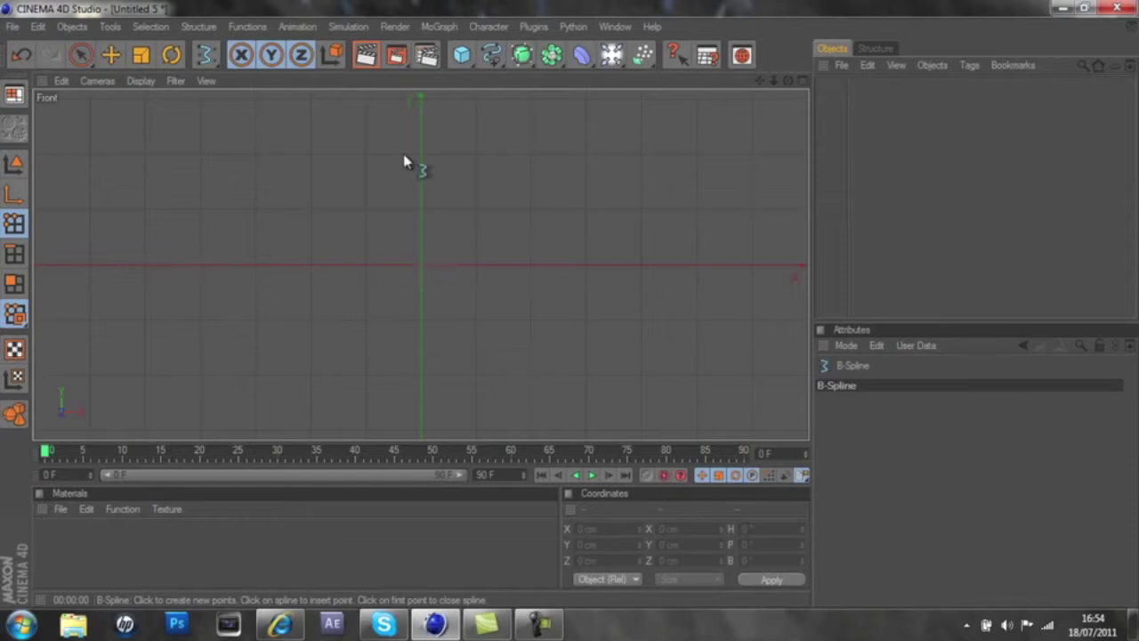
Draw a B-Spline rising vertically from the X axis, bending at the top and running right
left_click(201, 264)
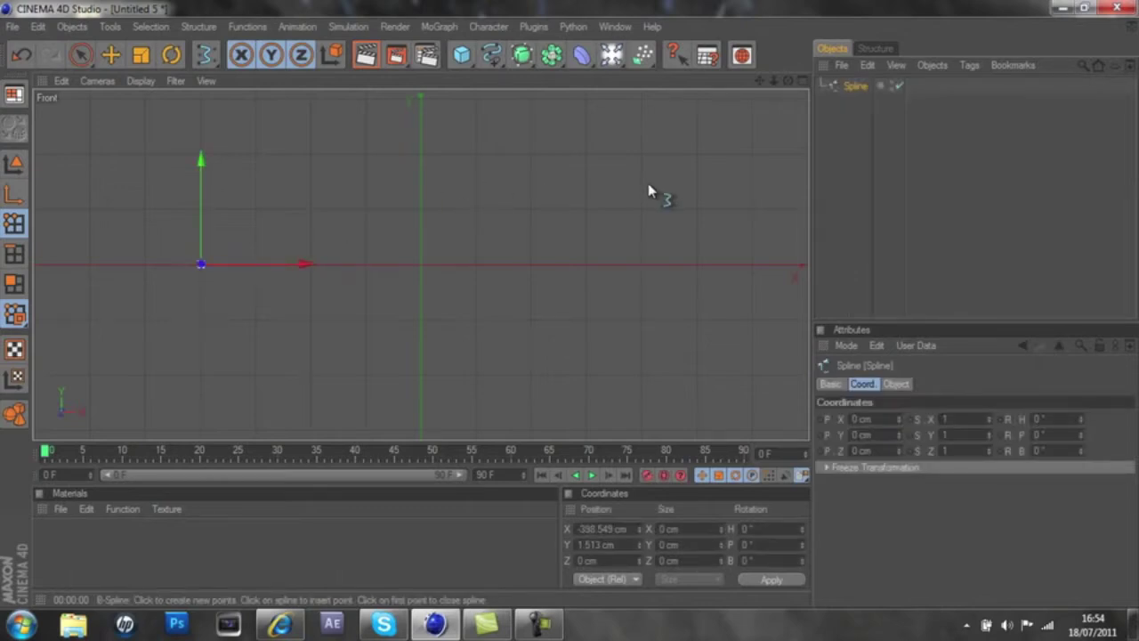
left_click(201, 100)
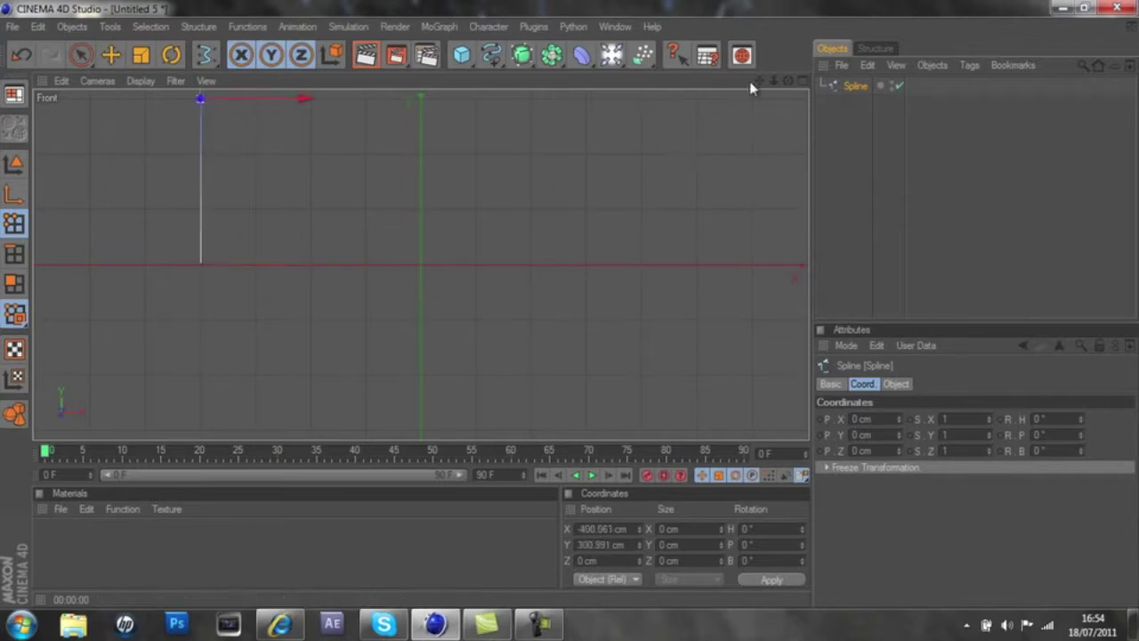
left_click_drag(759, 84, 682, 102)
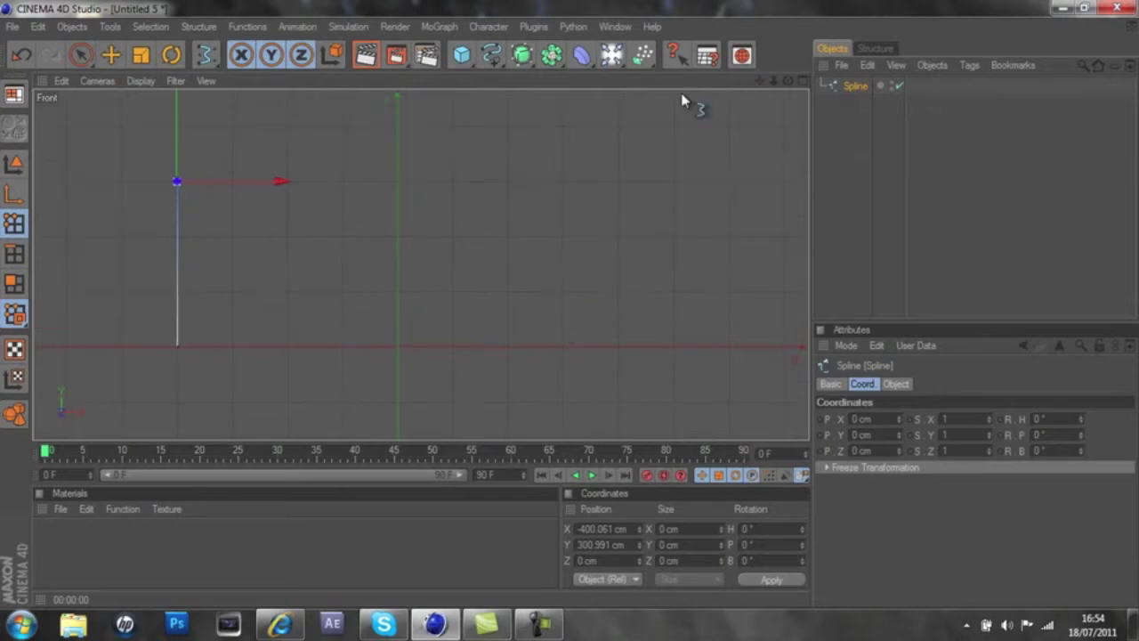
left_click(221, 215)
mouse_move(221, 215)
left_mouse_down()
mouse_move(193, 180)
mouse_move(205, 211)
left_mouse_up()
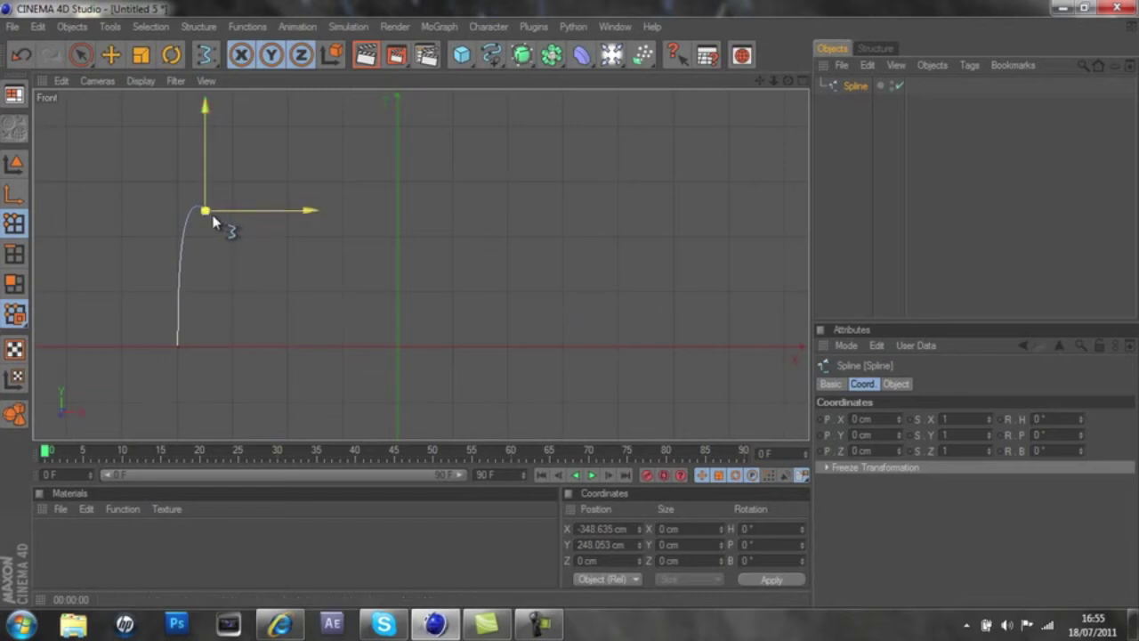
left_click_drag(205, 211, 197, 183)
left_click_drag(569, 312, 570, 313)
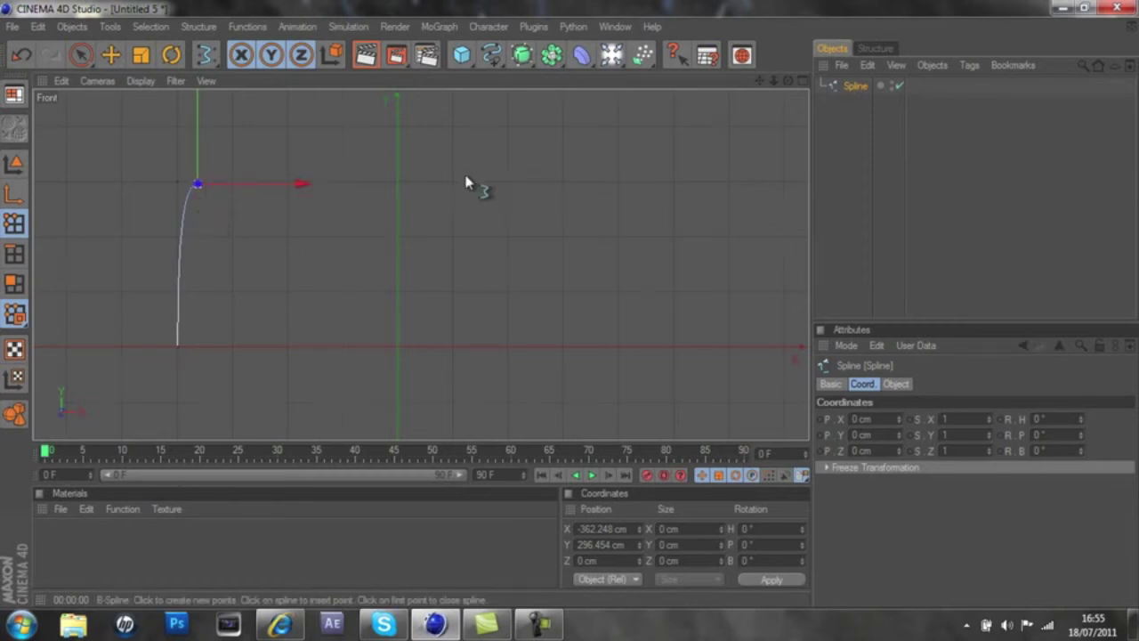
left_click(563, 182)
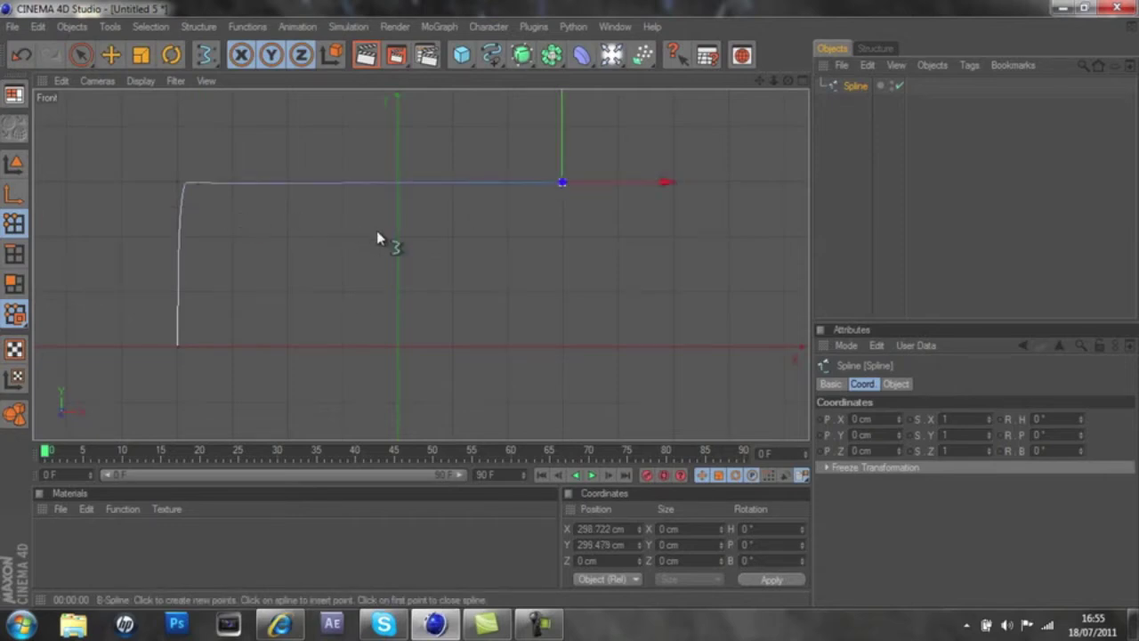
Undo misplaced top points and nudge the spline's corner point into position
left_click(78, 55)
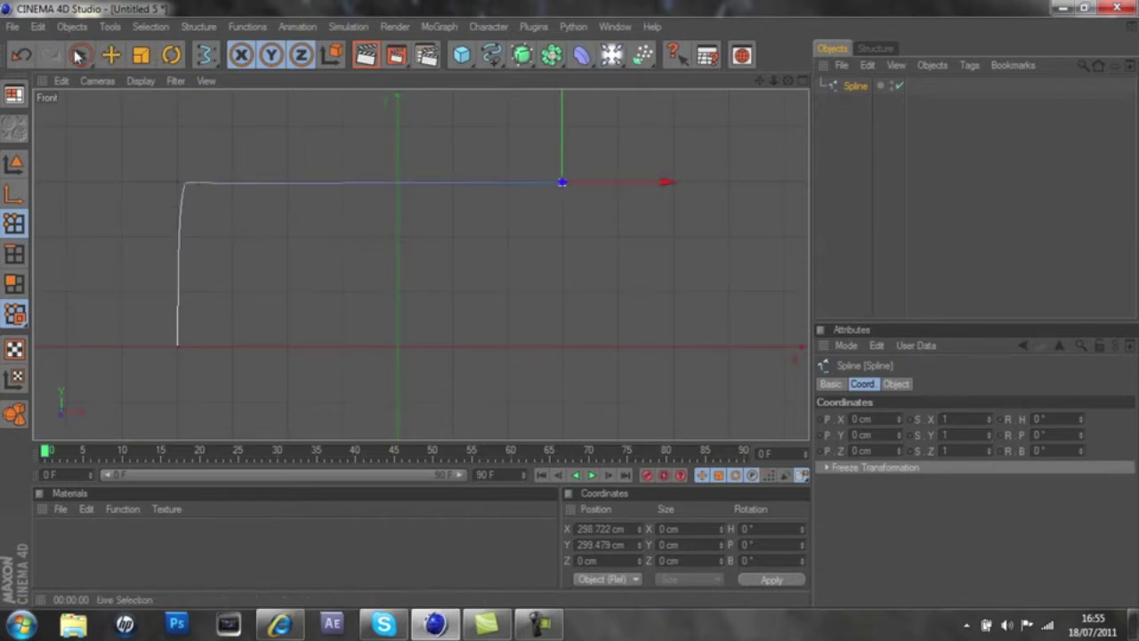
key("ctrl+z")
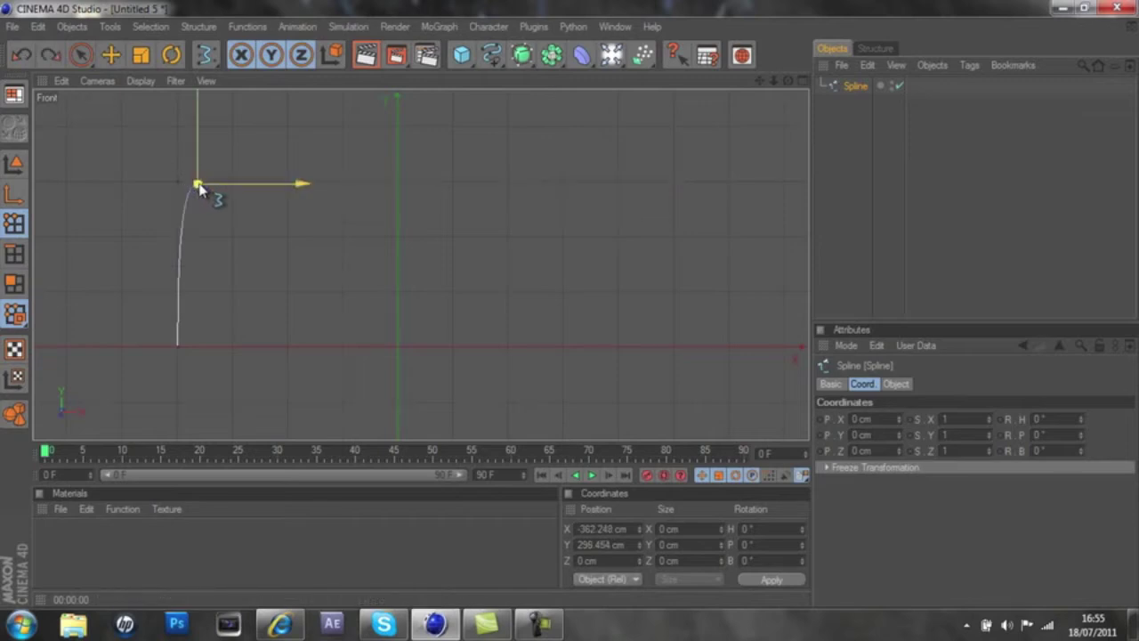
left_click_drag(198, 185, 190, 182)
key("space")
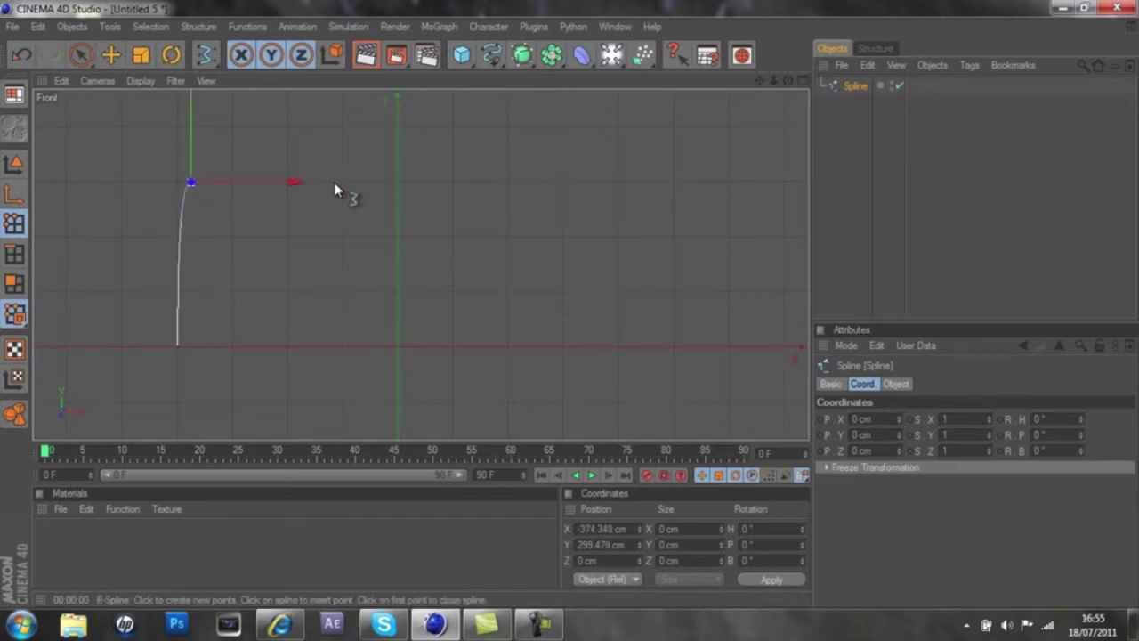
left_click(563, 182)
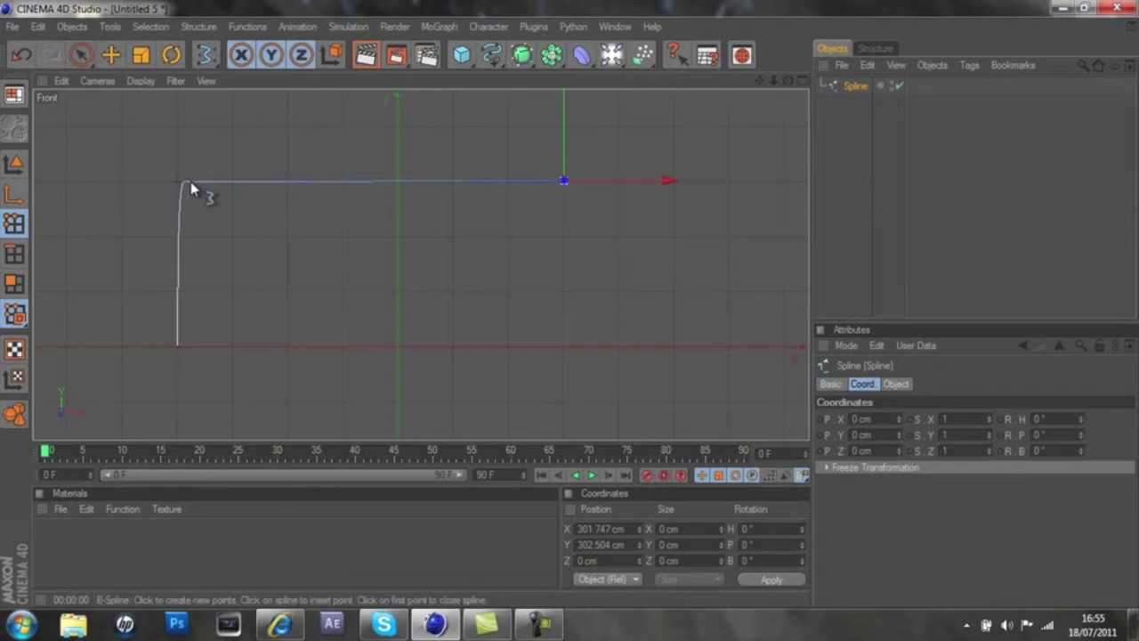
key("ctrl+z")
left_click_drag(196, 186, 195, 186)
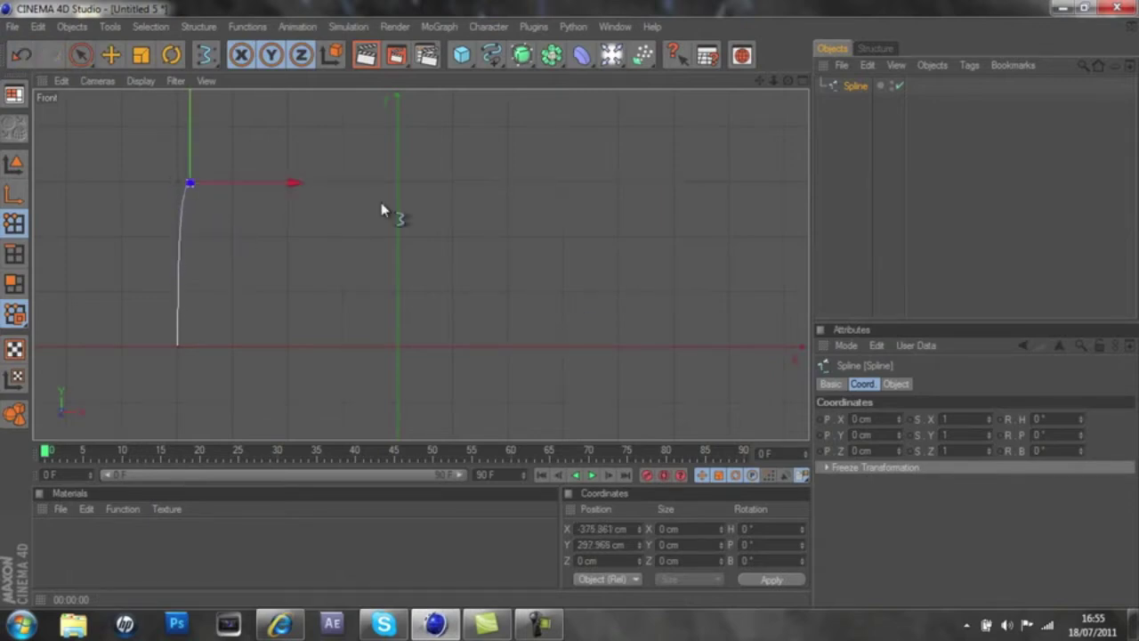
Extend the spline's flat top right and curve it down to the X axis for the tip
left_click(560, 183)
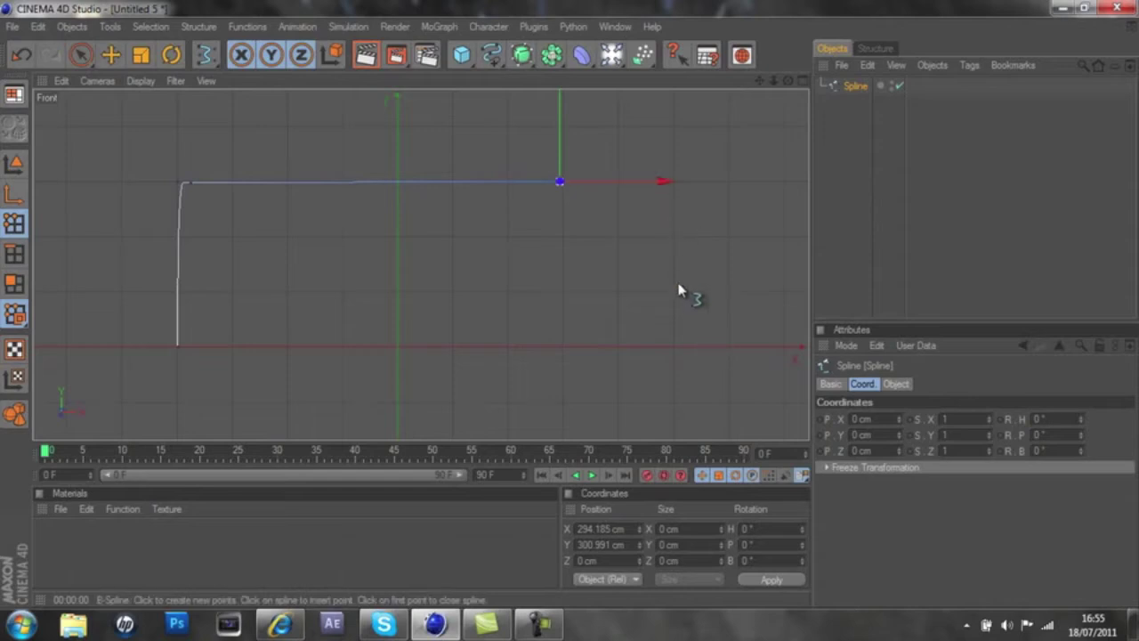
left_click(674, 342)
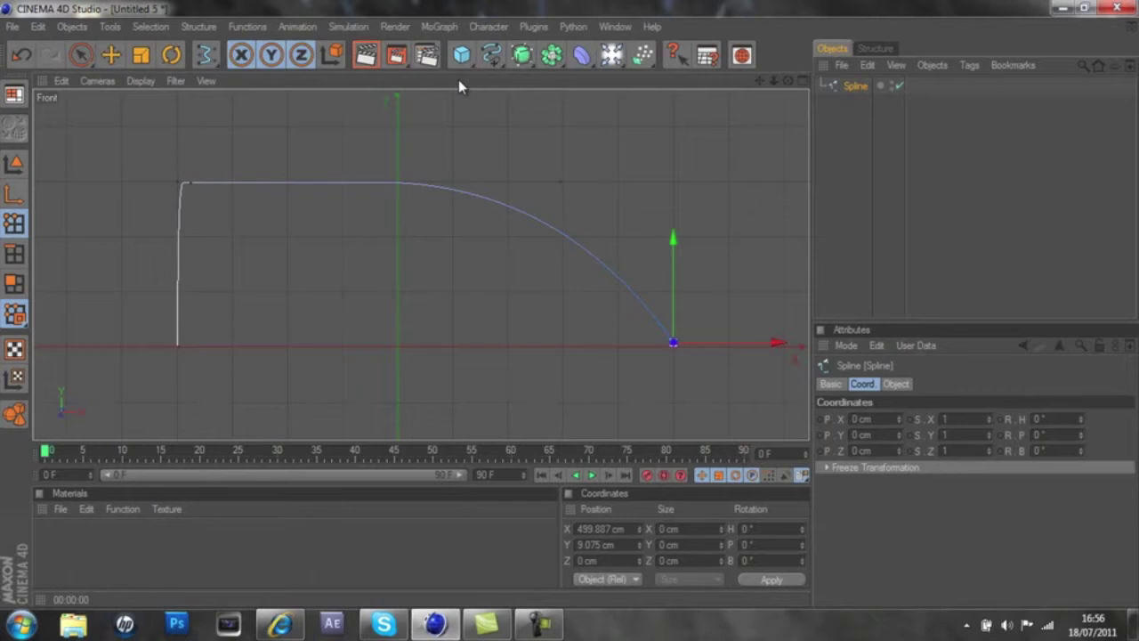
left_click(525, 56)
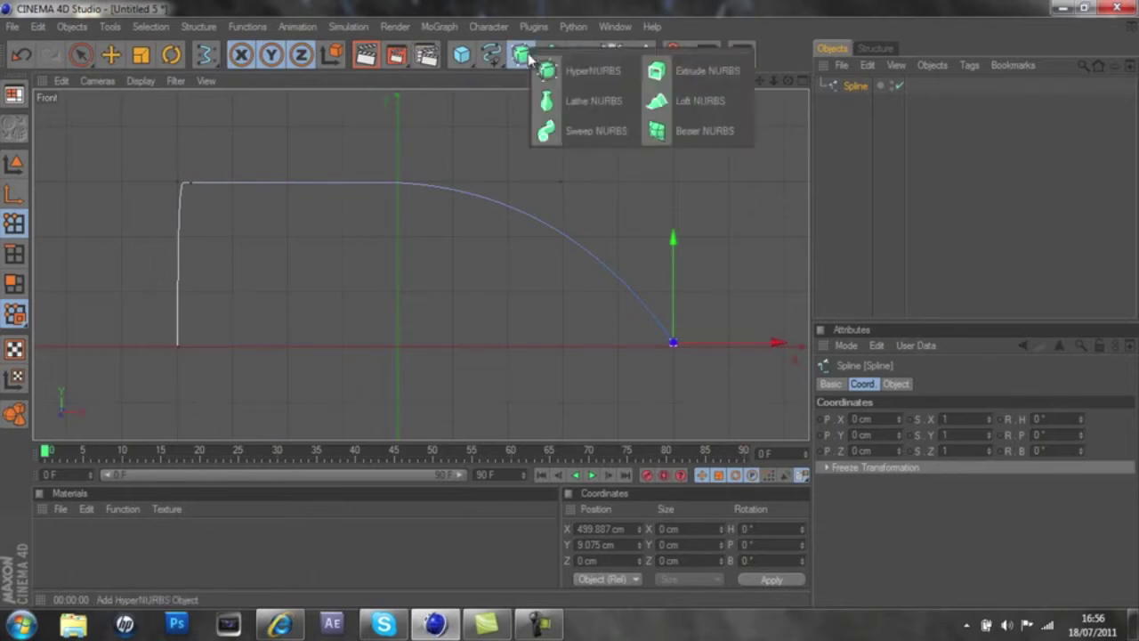
left_click(595, 101)
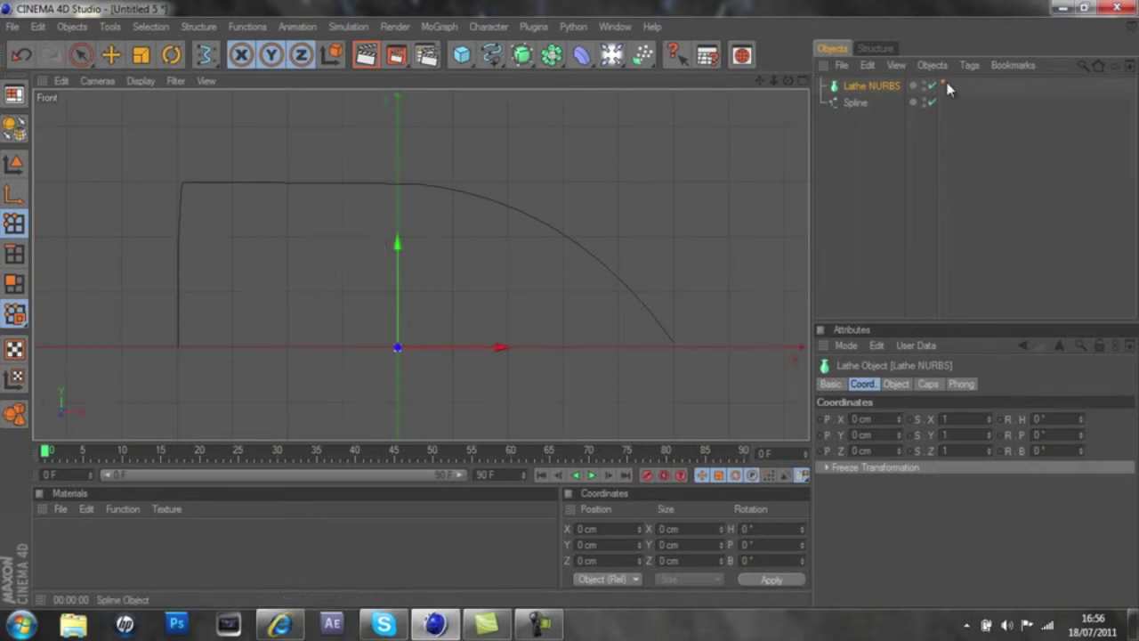
left_click_drag(857, 103, 859, 84)
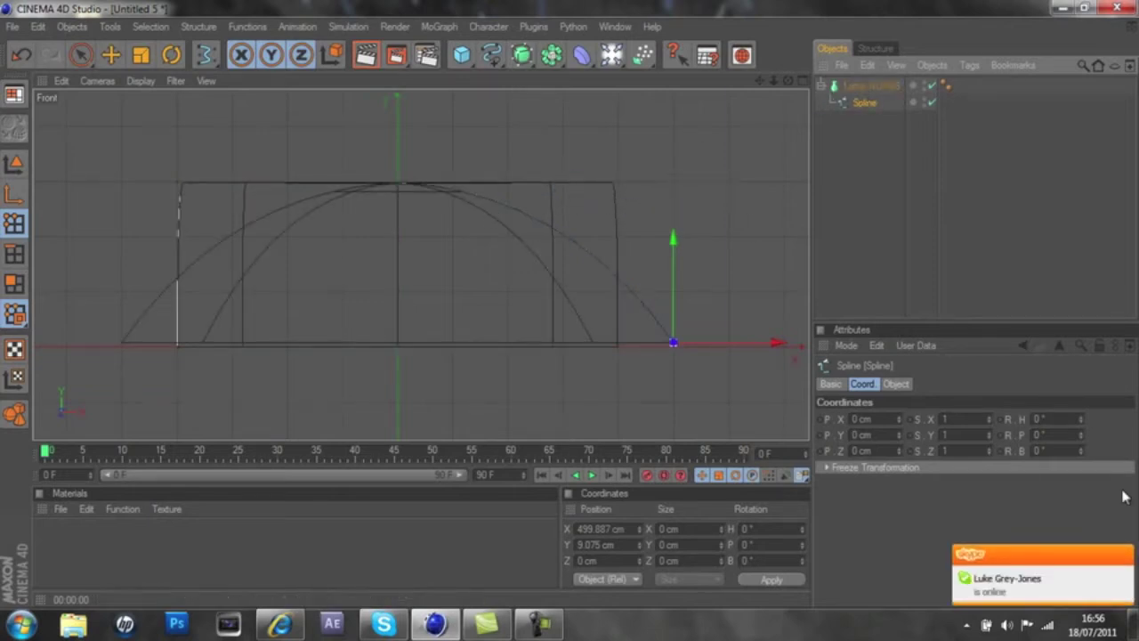
left_click(1126, 551)
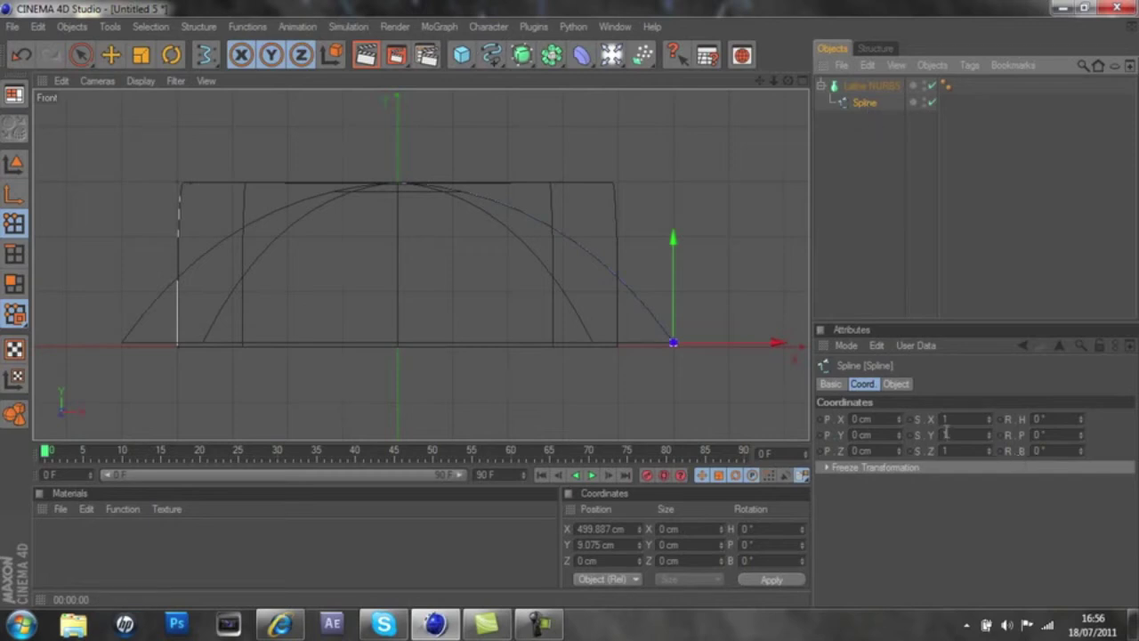
left_click(1059, 451)
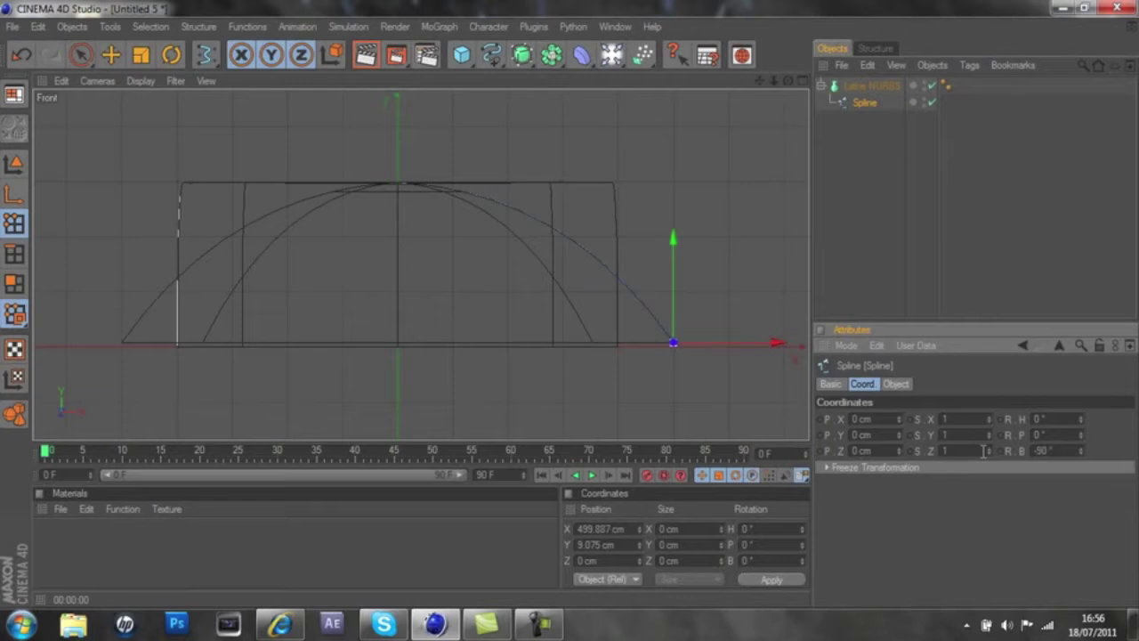
Apply the -90° bank to the spline and view the upright bullet in a maximized, zoomed-out Perspective view
key("Return")
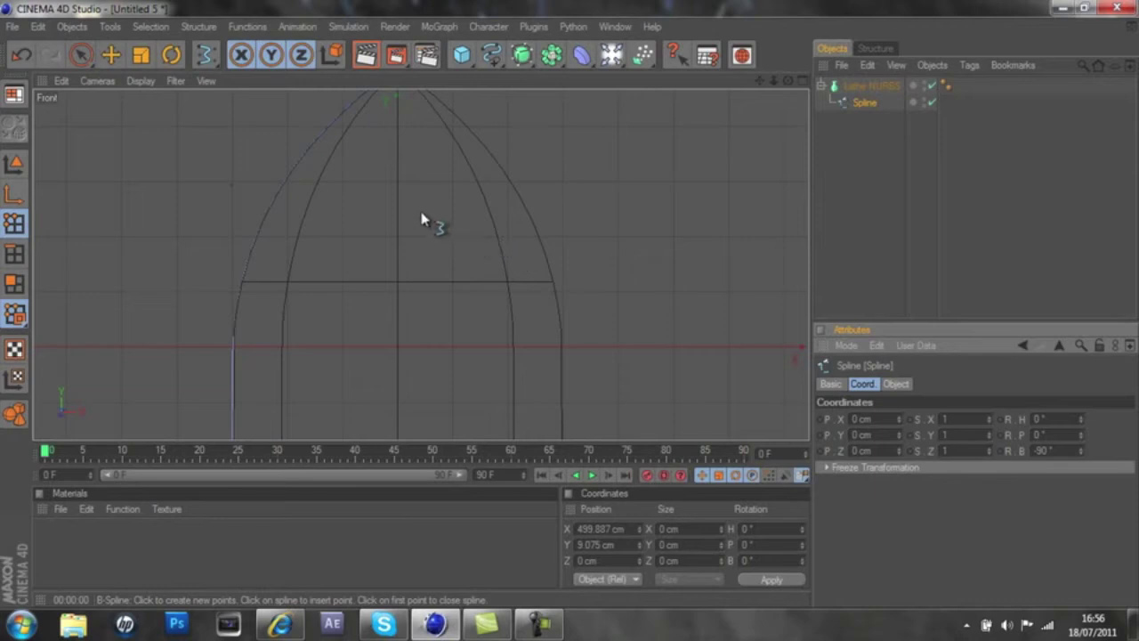
left_click(802, 81)
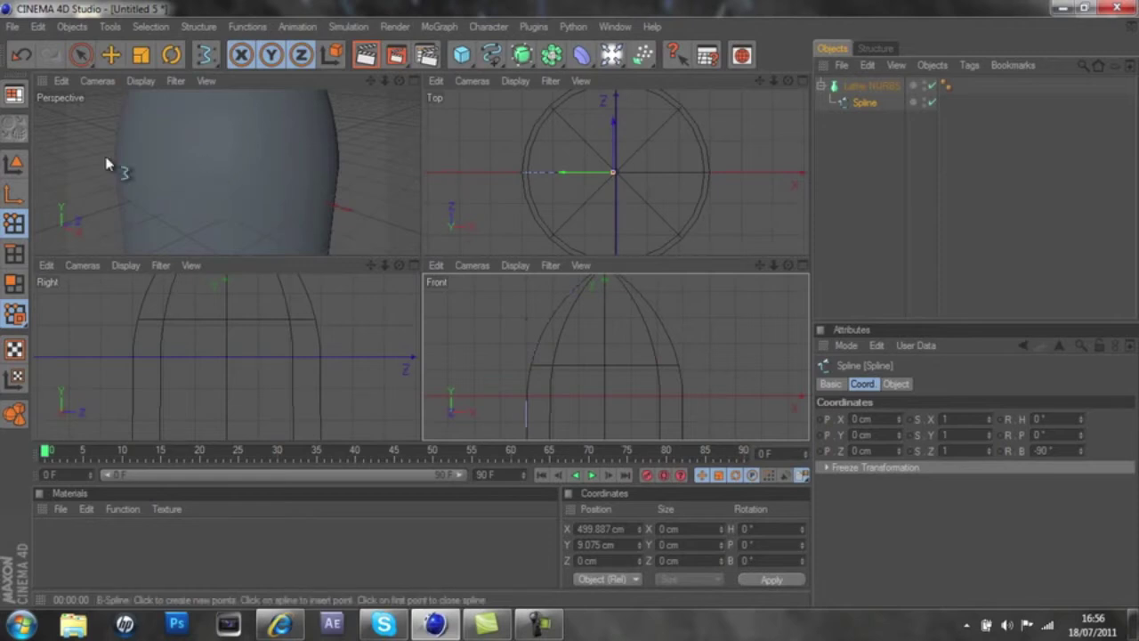
left_click(413, 80)
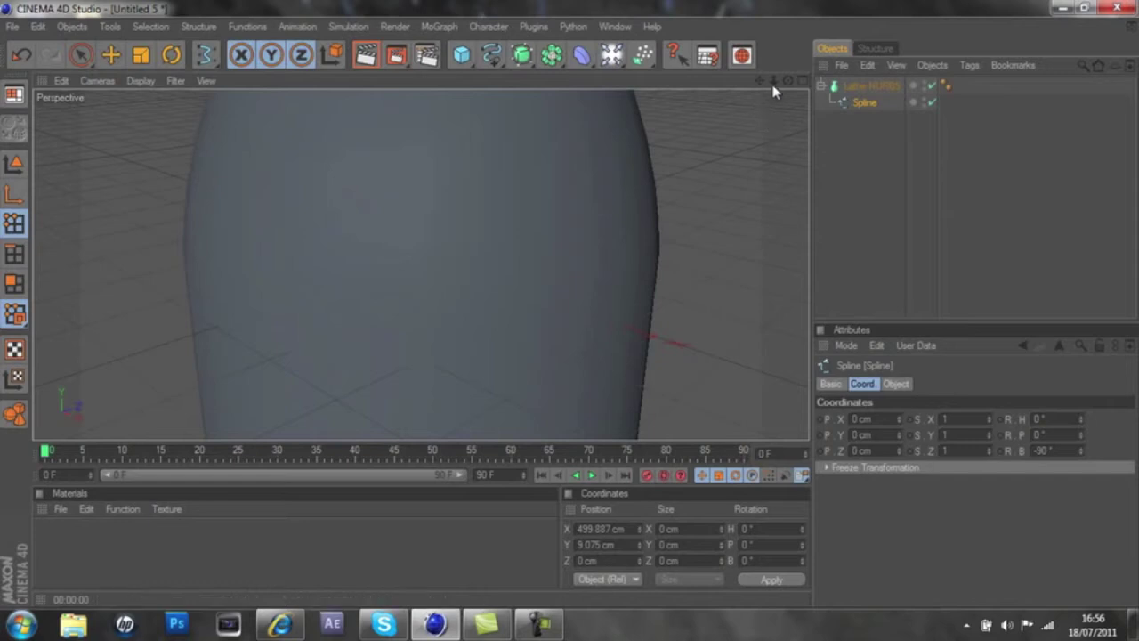
left_click_drag(774, 80, 572, 311)
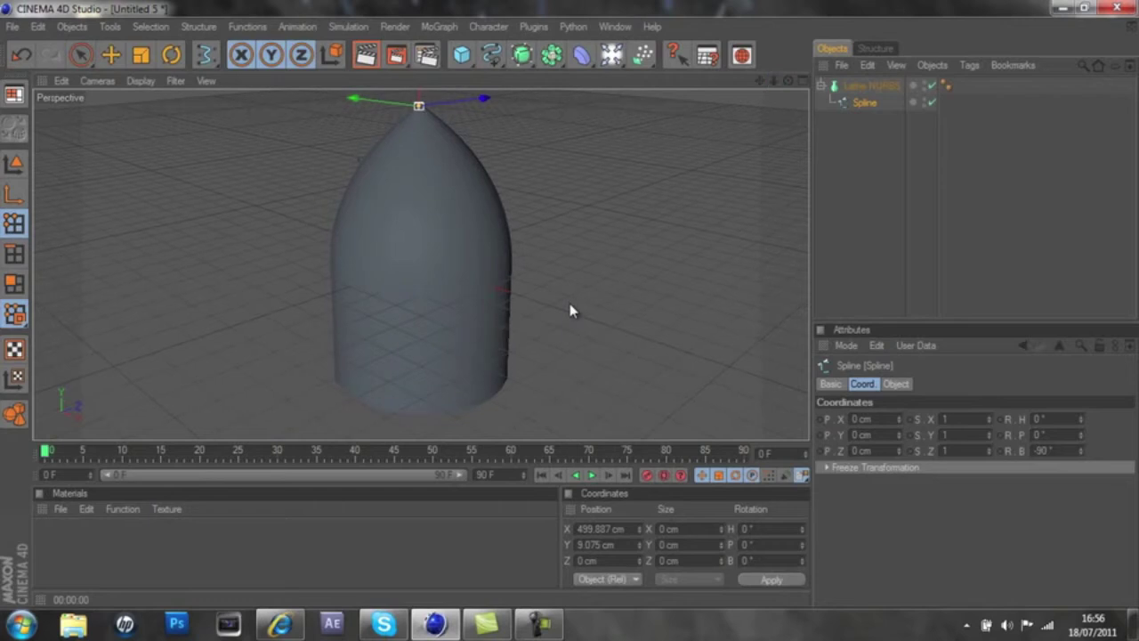
left_click(868, 88)
left_click(868, 104)
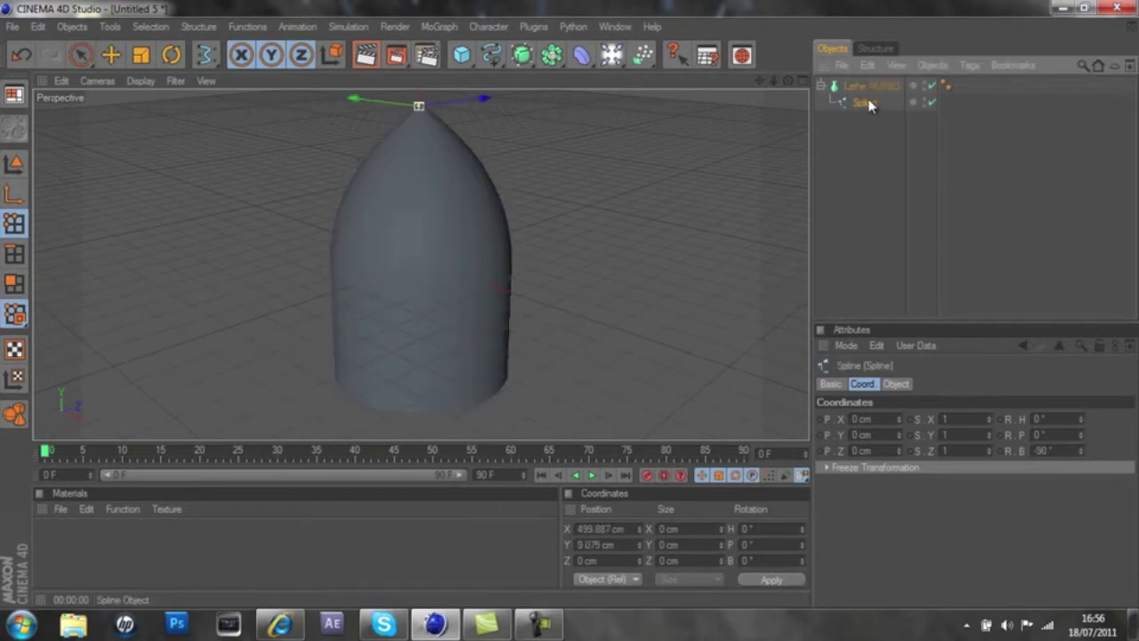
Rotate the Lathe NURBS onto its side to H 43.096°, P -15.694°, B 91.19°
left_click(110, 55)
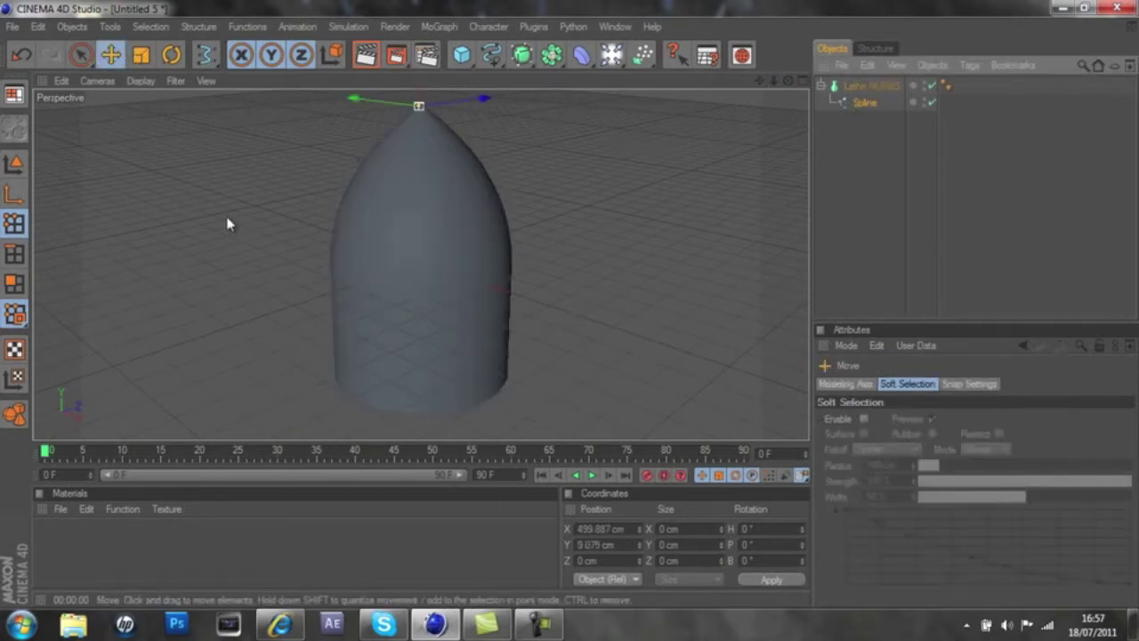
left_click(170, 55)
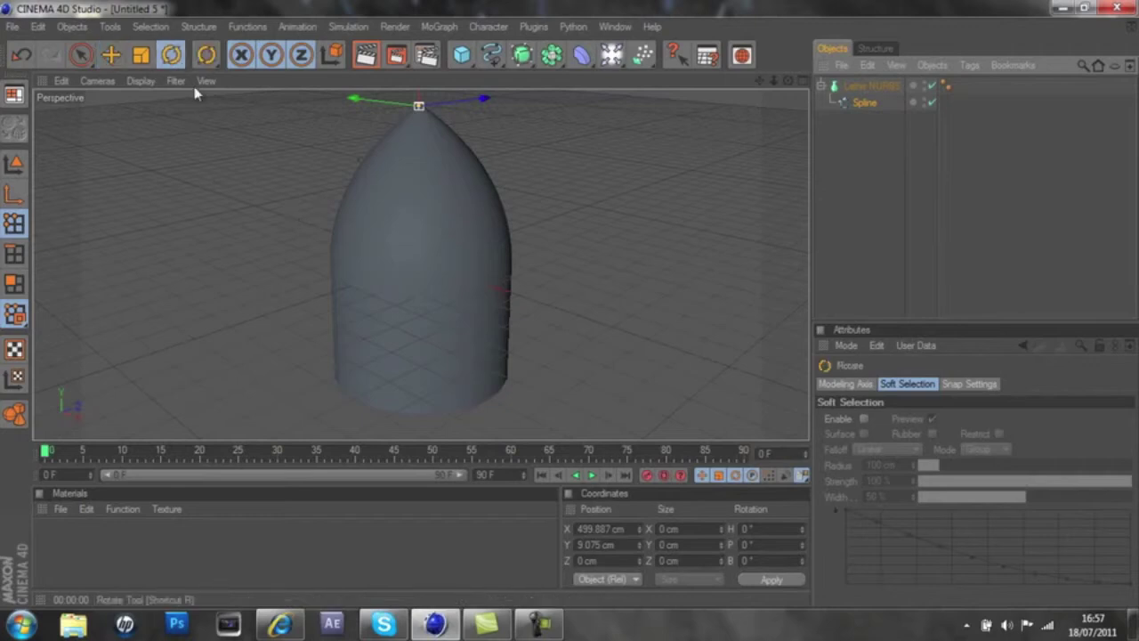
left_click(418, 271)
left_click_drag(460, 246, 465, 249)
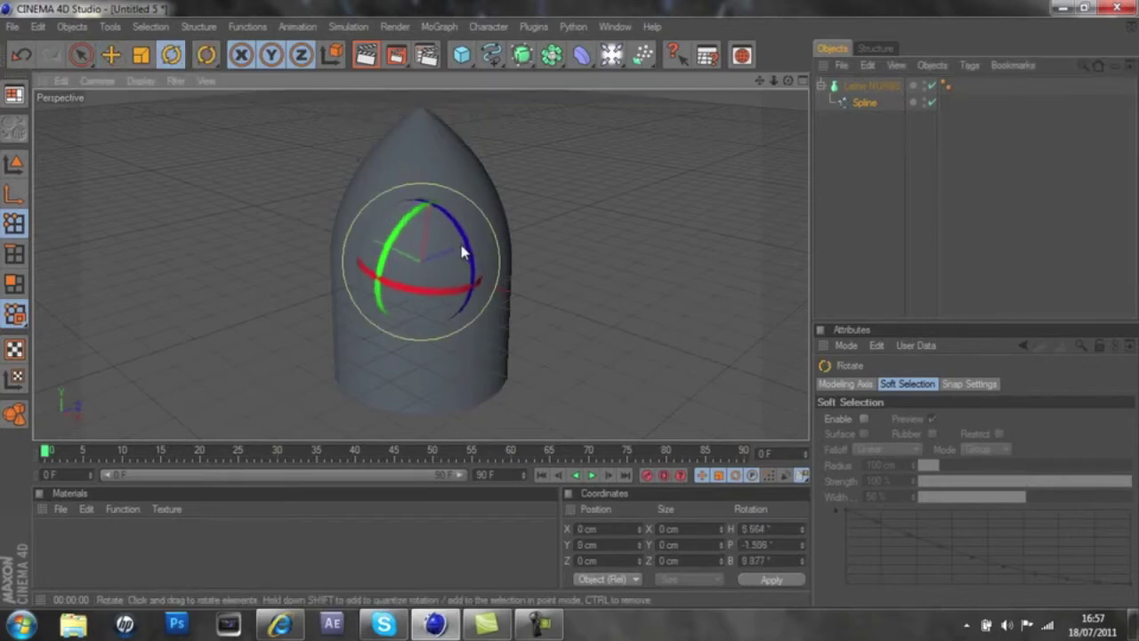
key("ctrl+z")
left_click(871, 85)
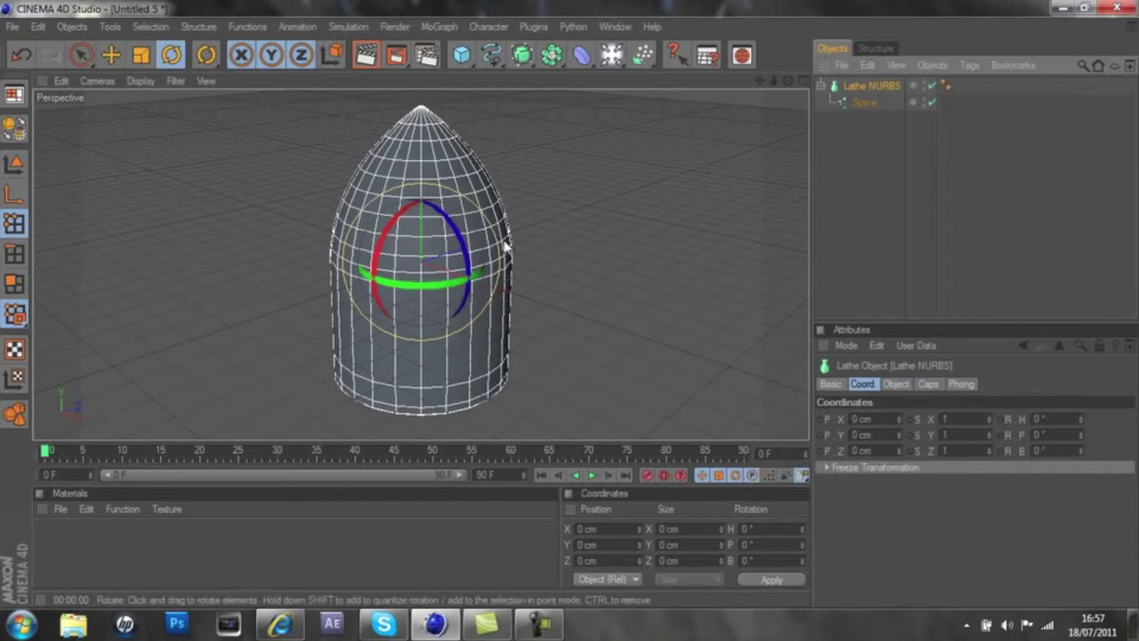
mouse_move(461, 241)
left_mouse_down()
mouse_move(521, 280)
mouse_move(552, 351)
mouse_move(546, 371)
mouse_move(409, 321)
mouse_move(470, 261)
mouse_move(466, 218)
mouse_move(474, 229)
left_mouse_up()
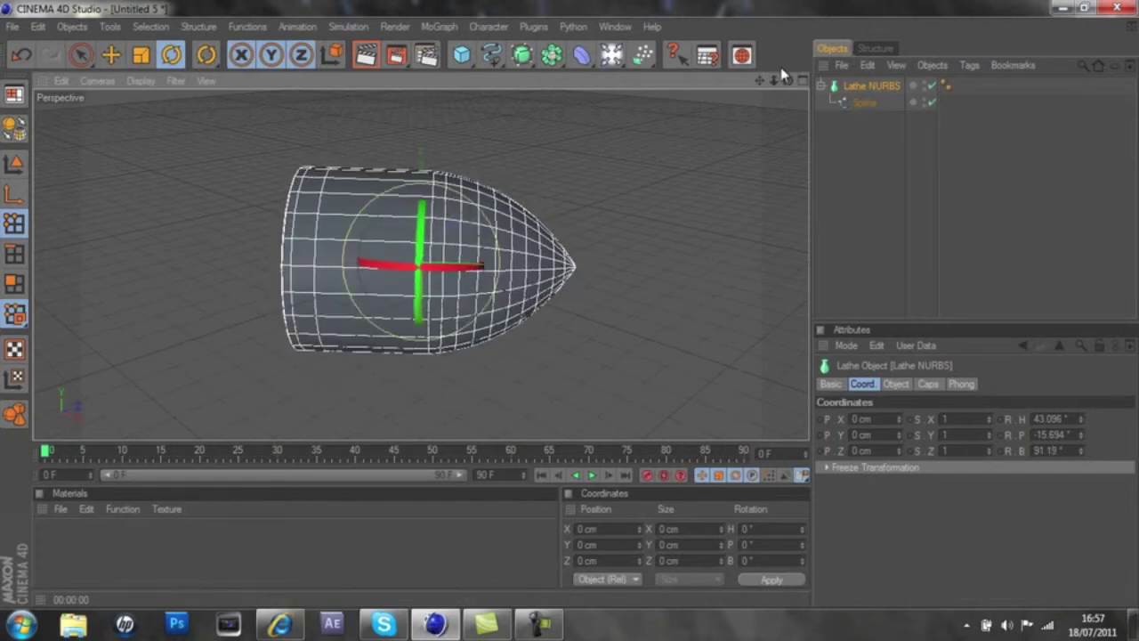
left_click_drag(775, 81, 601, 390)
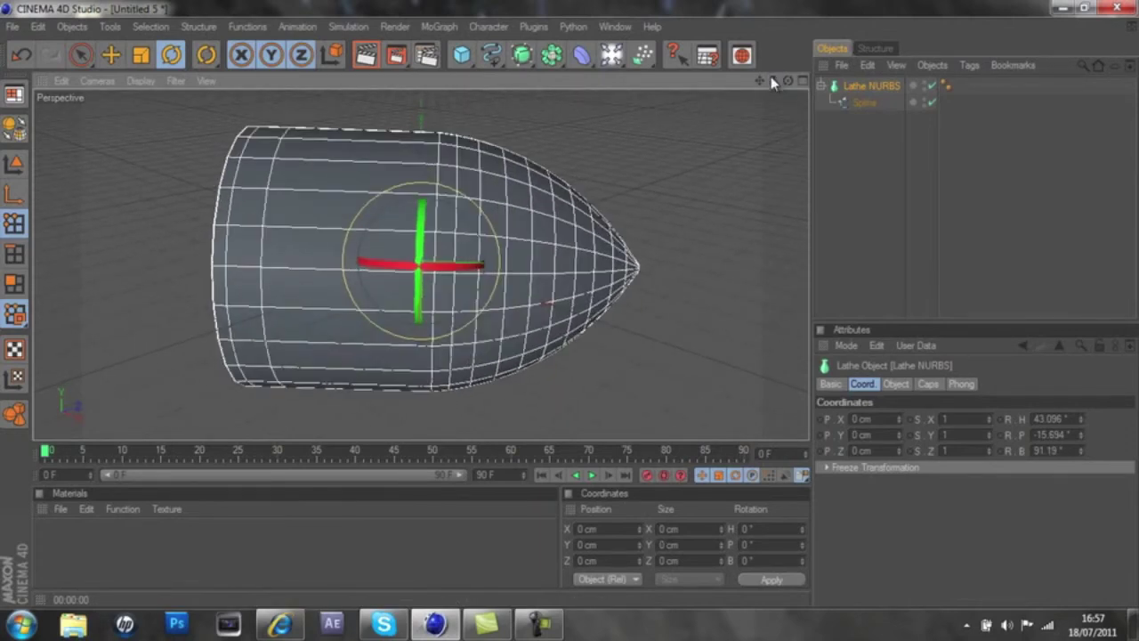
left_click_drag(789, 81, 571, 311)
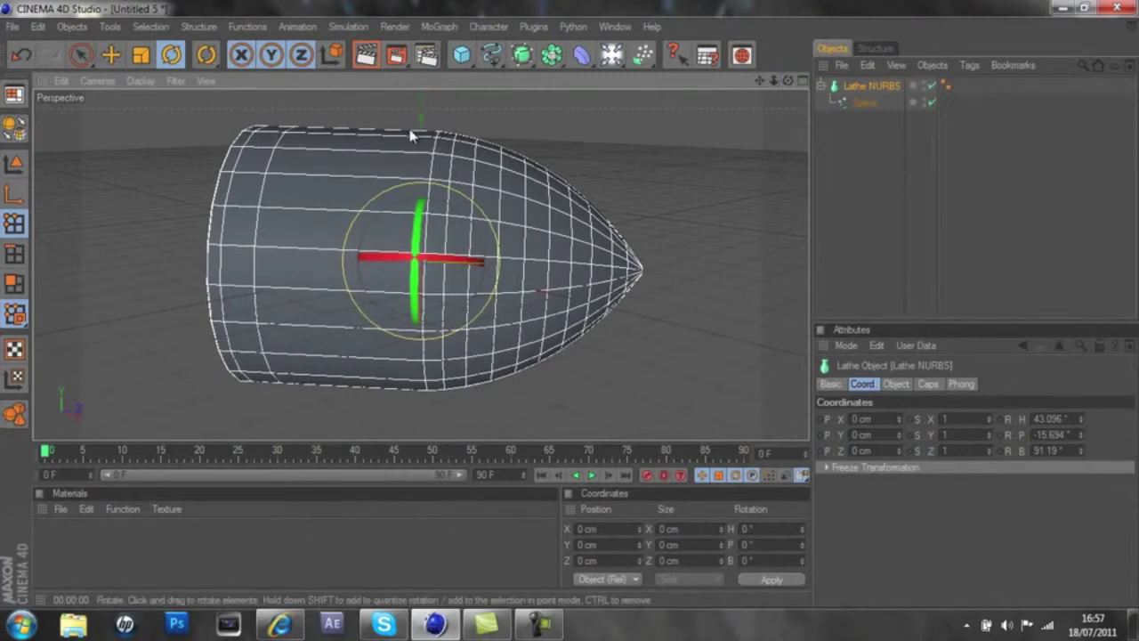
Scale the bullet along X to lengthen it, level it again, and return to the Move tool
left_click(144, 56)
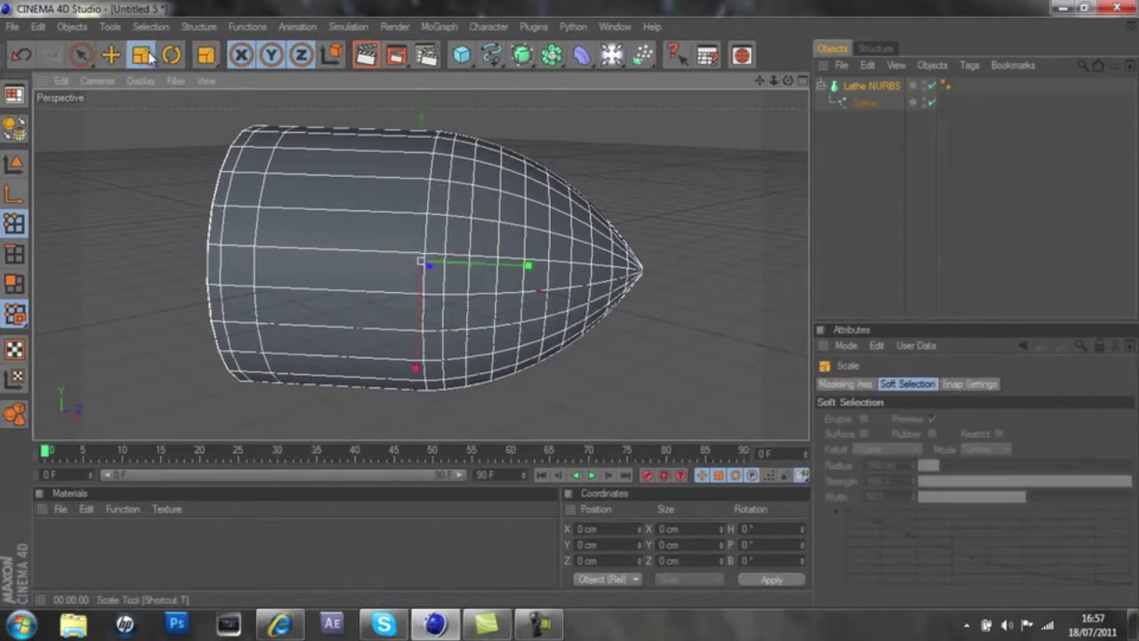
left_click_drag(524, 265, 572, 311)
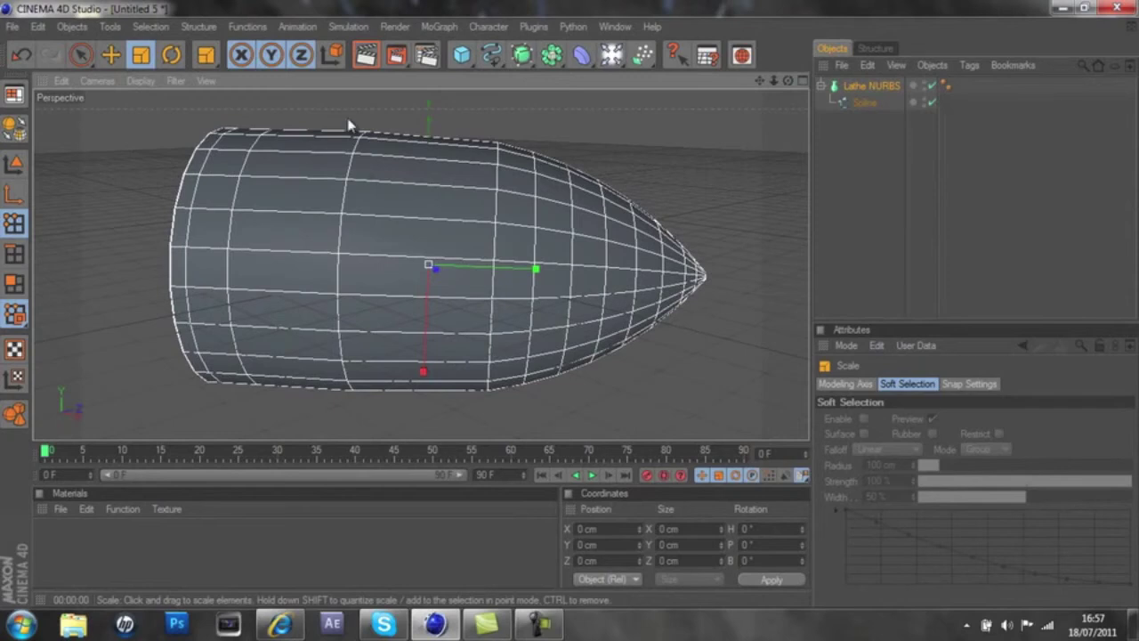
left_click(171, 56)
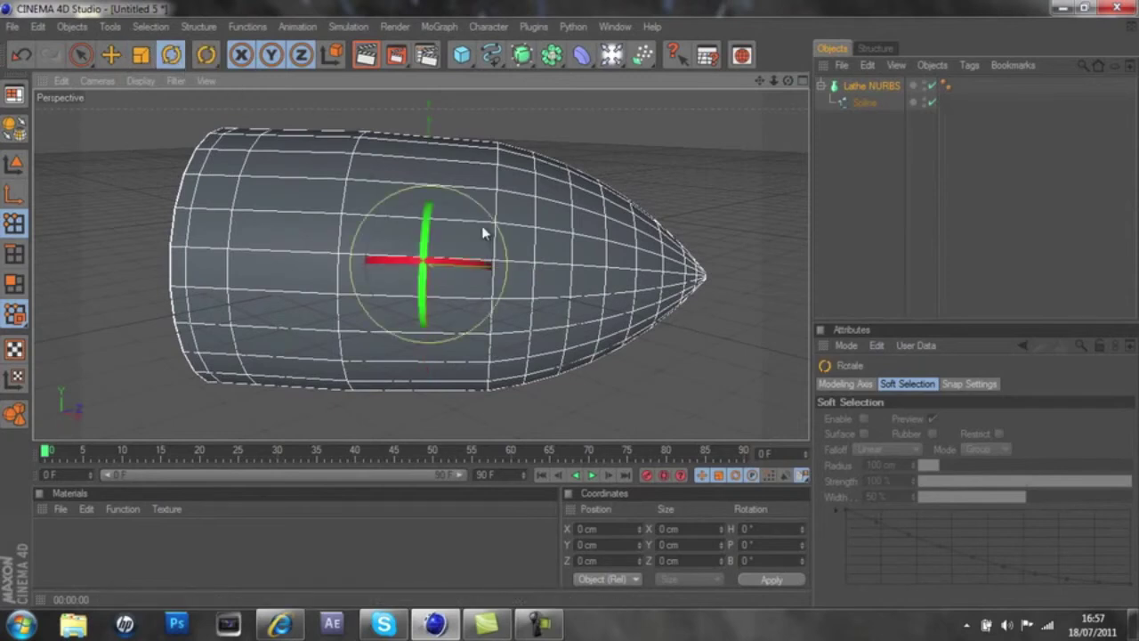
key("ctrl+z")
key("ctrl+z")
key("ctrl+z")
key("ctrl+z")
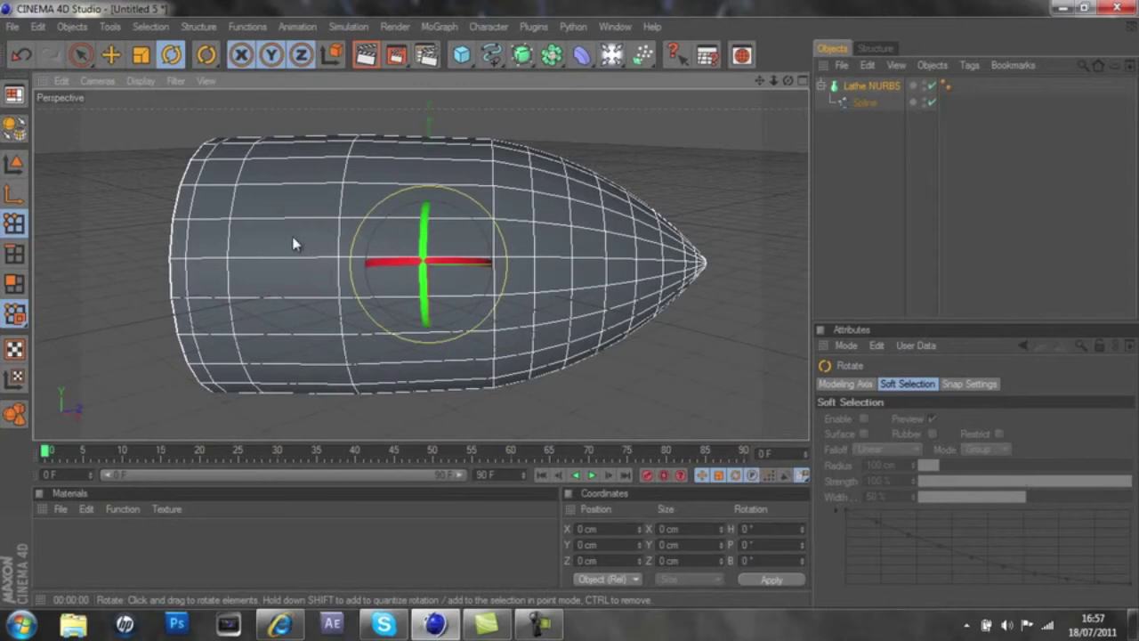
left_click(111, 55)
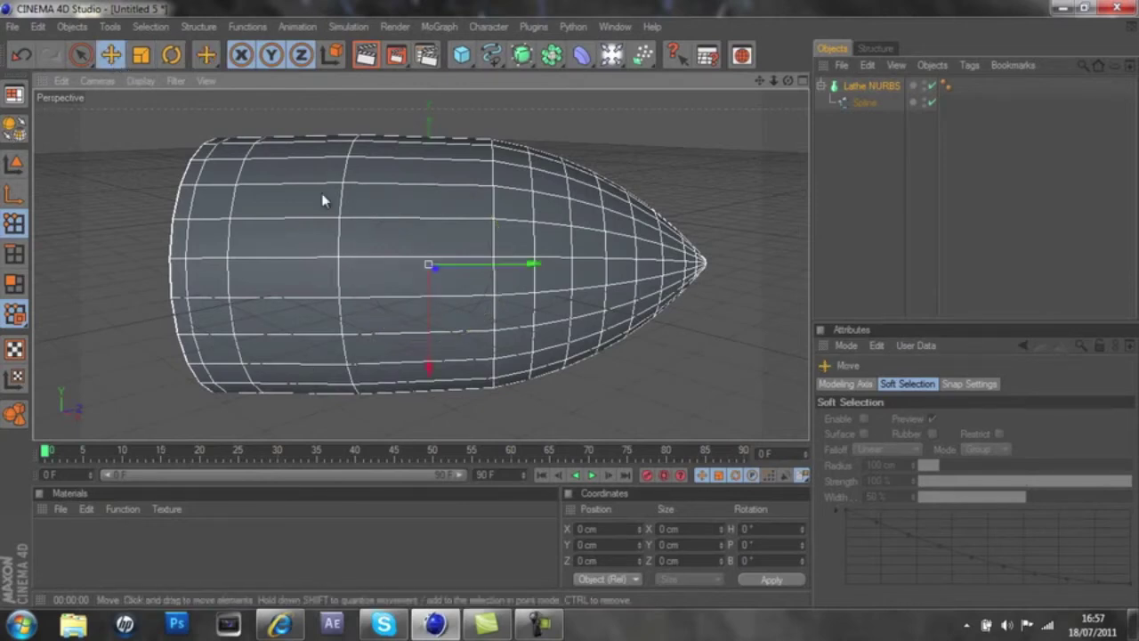
Create a new Nukei shader material and open it in the Material Editor
left_click(60, 510)
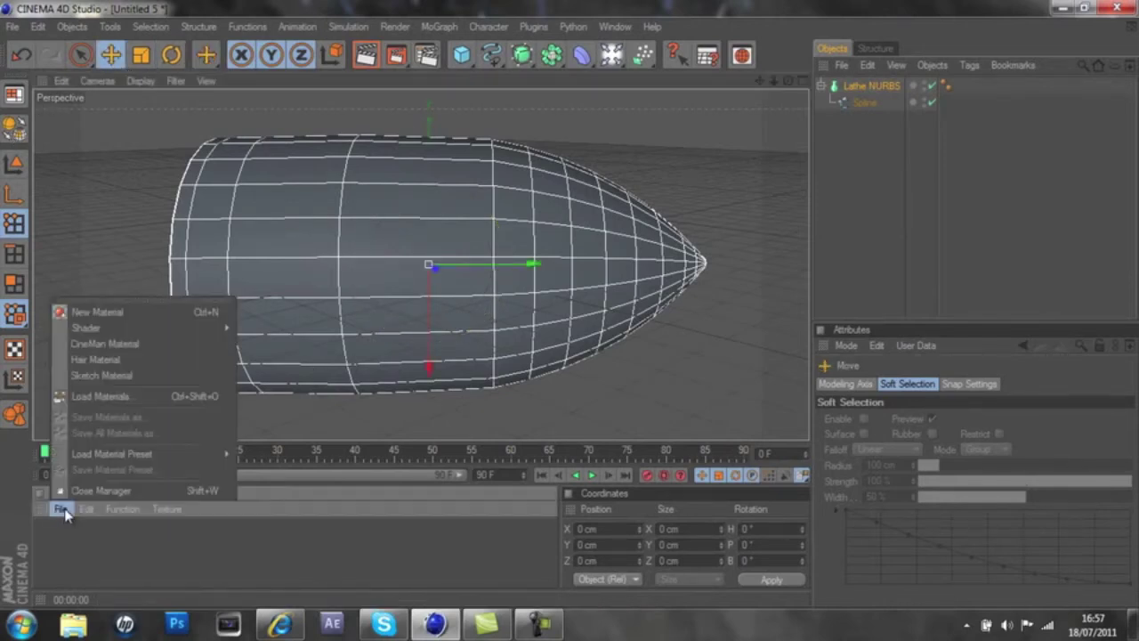
mouse_move(99, 332)
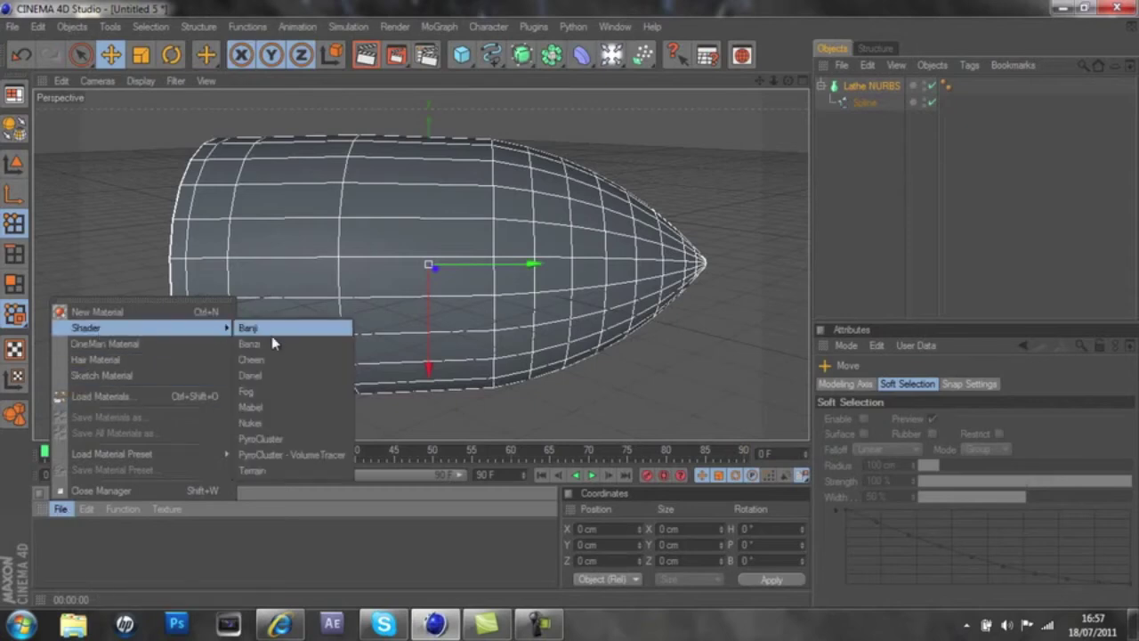
left_click(258, 422)
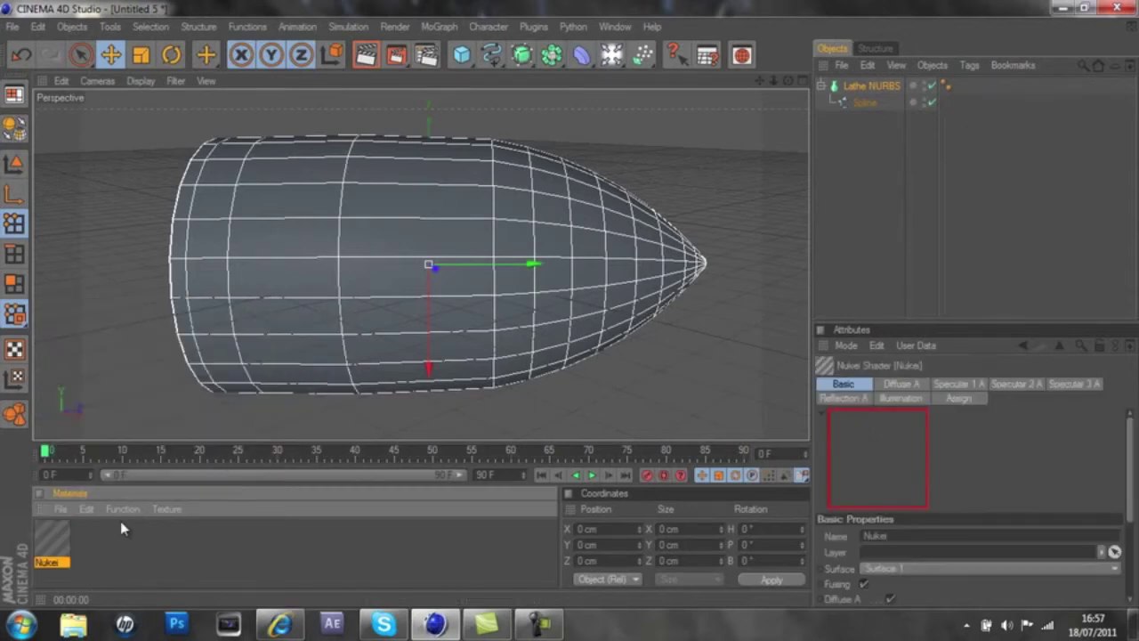
double_click(52, 539)
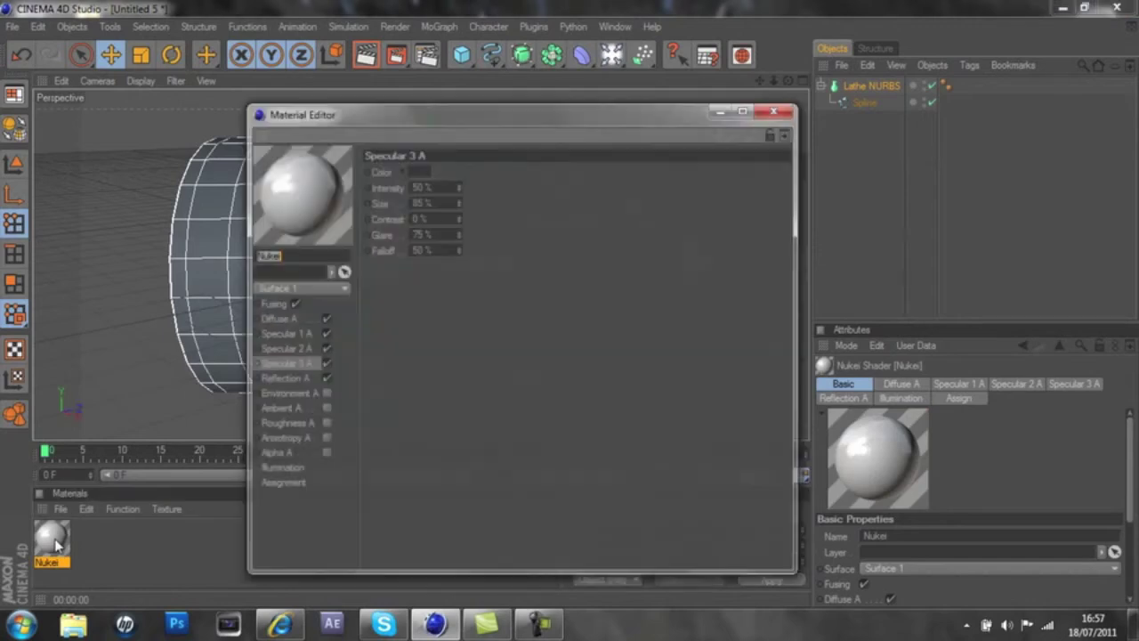
Set the Nukei Diffuse A colour to a brass yellow
left_click(273, 318)
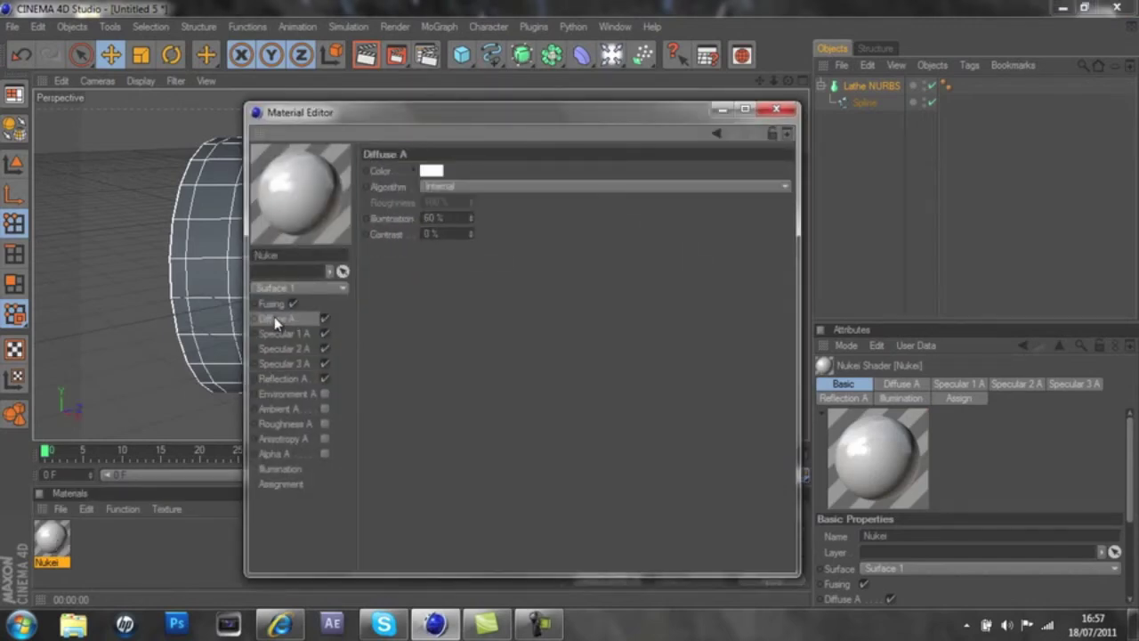
left_click(431, 171)
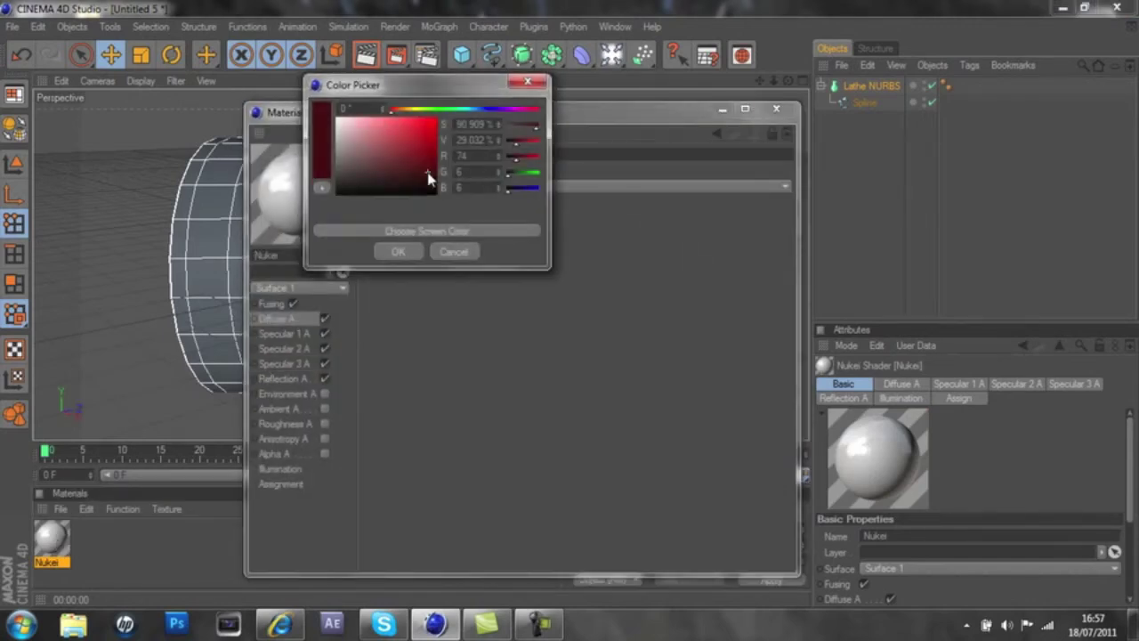
left_click(412, 108)
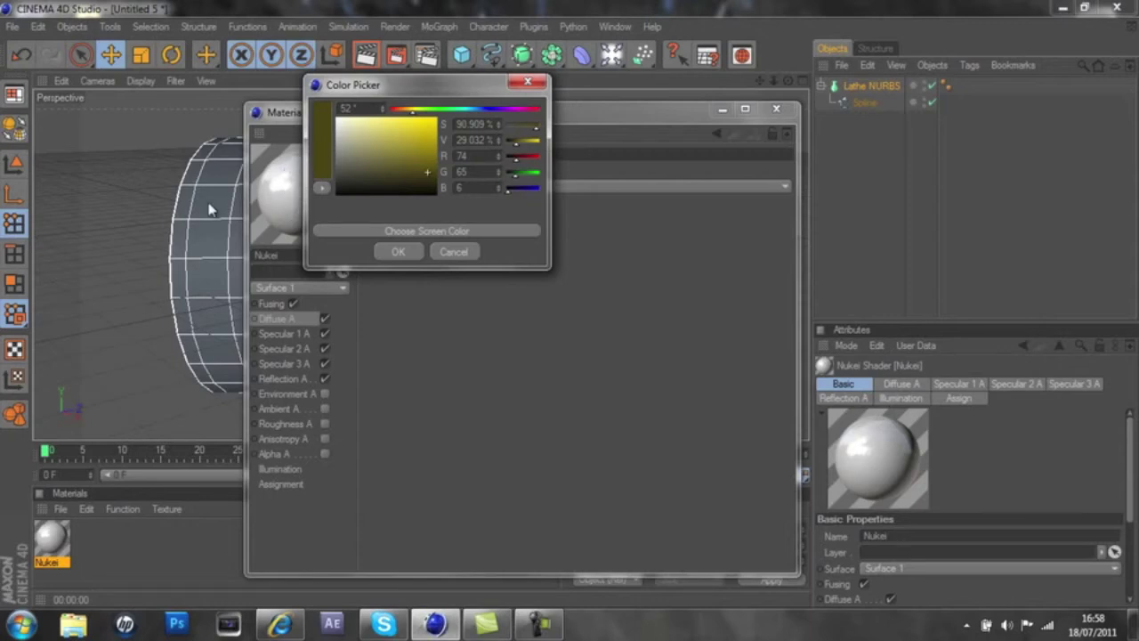
mouse_move(435, 143)
left_mouse_down()
mouse_move(436, 126)
mouse_move(416, 121)
left_mouse_up()
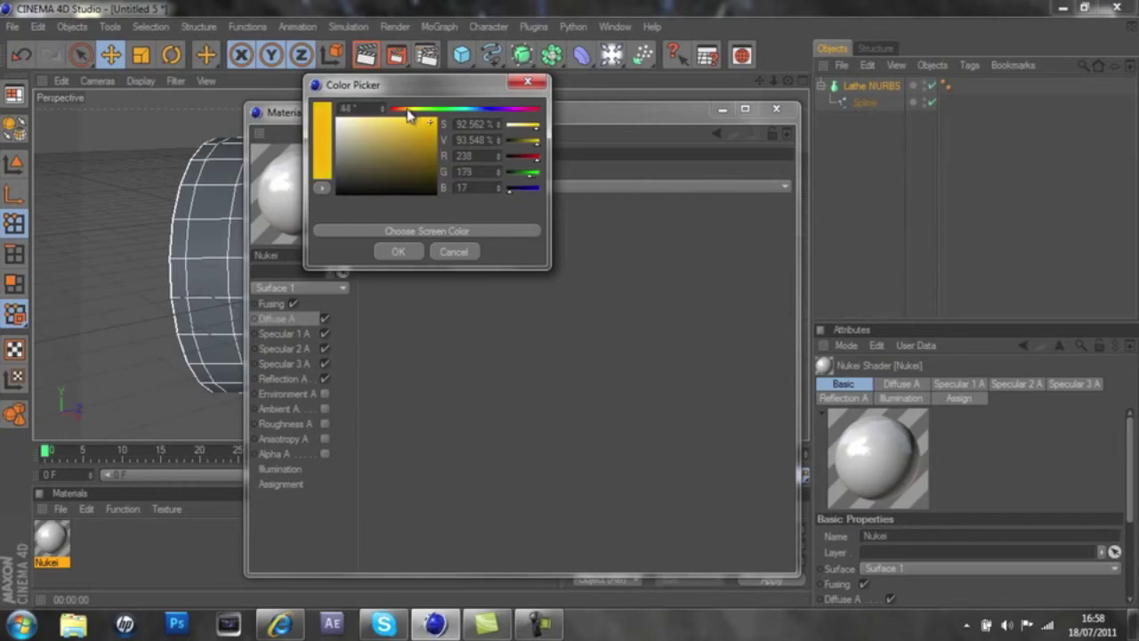
left_click_drag(425, 132, 434, 119)
left_click(400, 255)
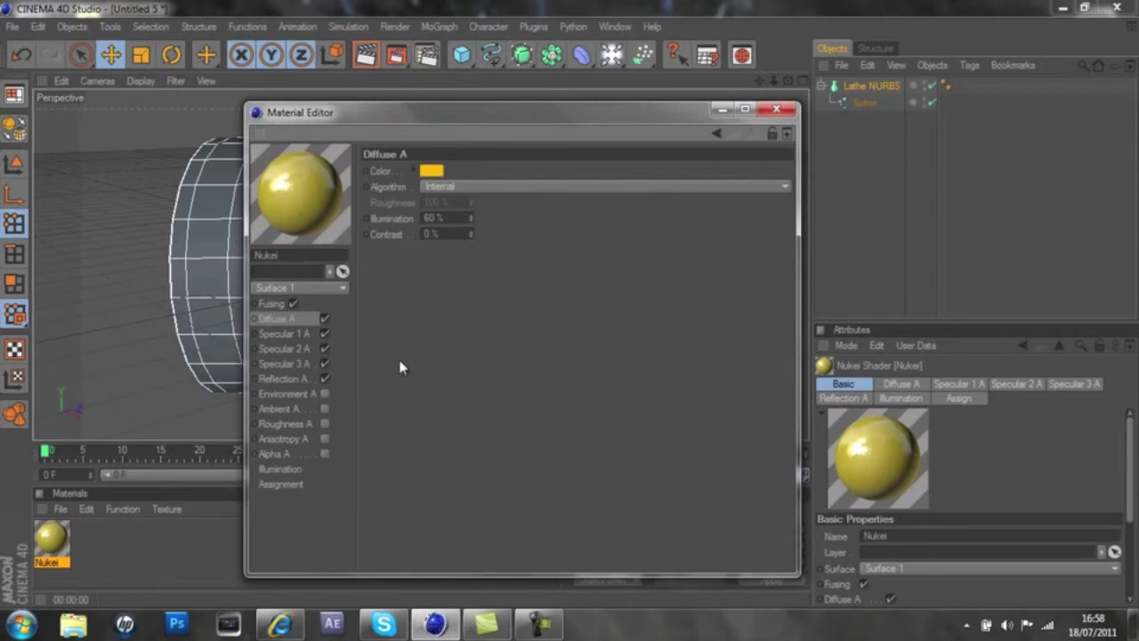
Set the Specular 3 A colour to pale yellow (249, 216, 125)
left_click(285, 334)
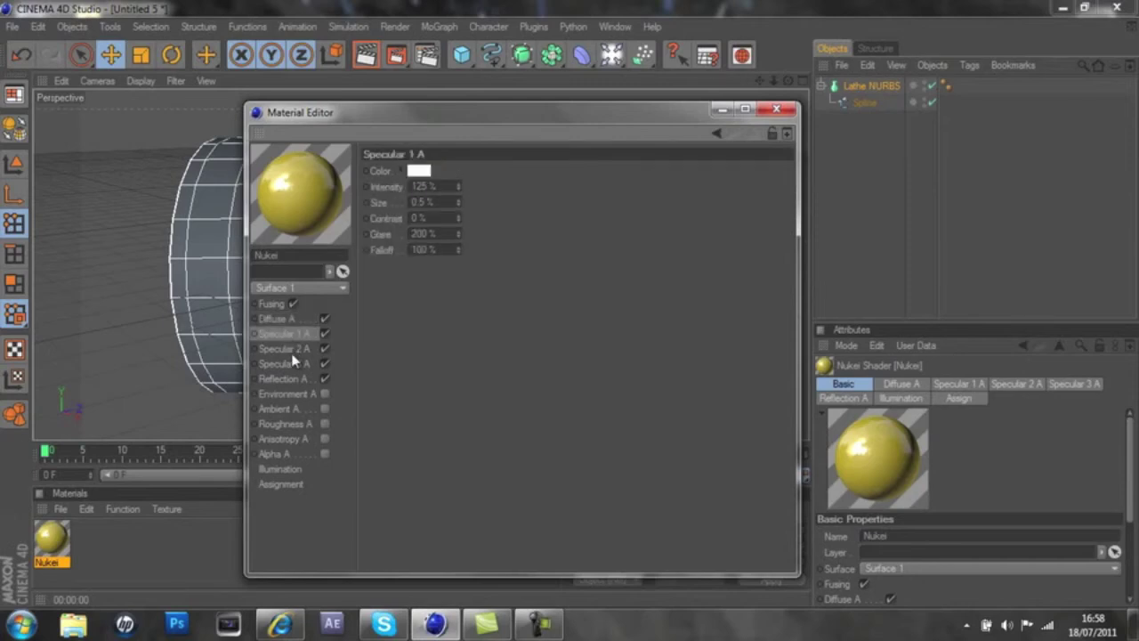
left_click(291, 365)
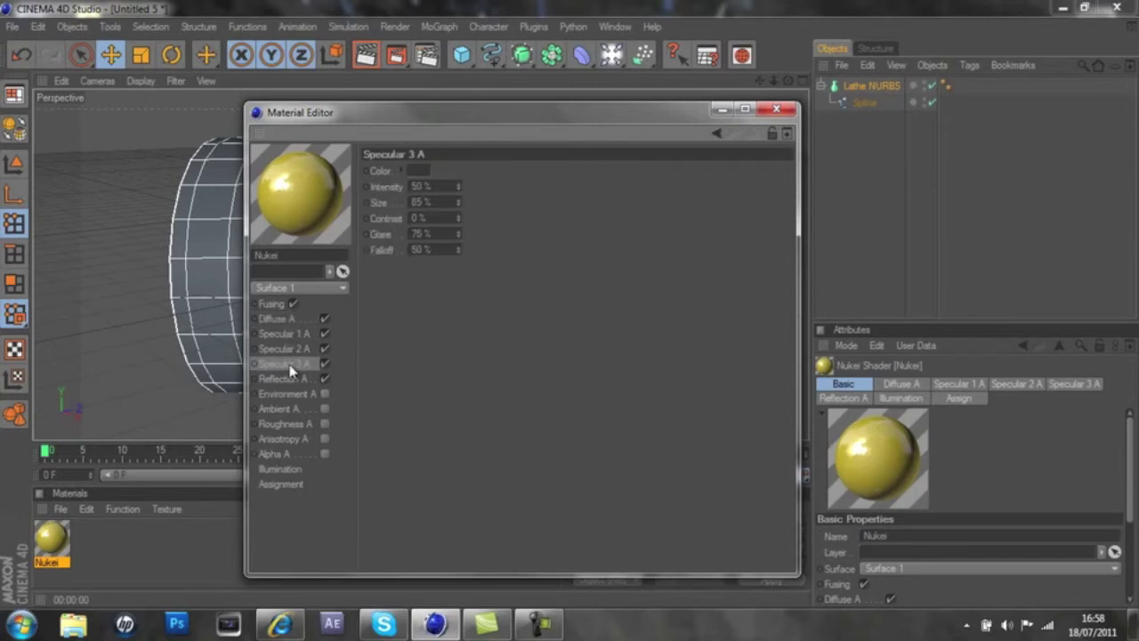
left_click(413, 171)
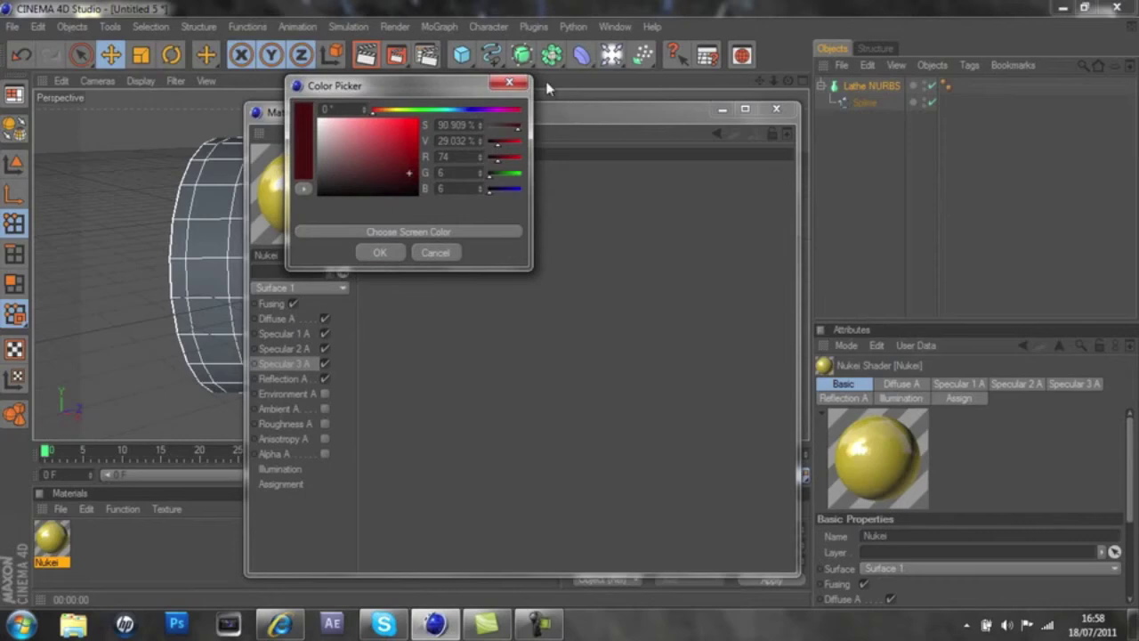
mouse_move(400, 116)
left_mouse_down()
mouse_move(385, 113)
mouse_move(388, 132)
mouse_move(364, 119)
left_mouse_up()
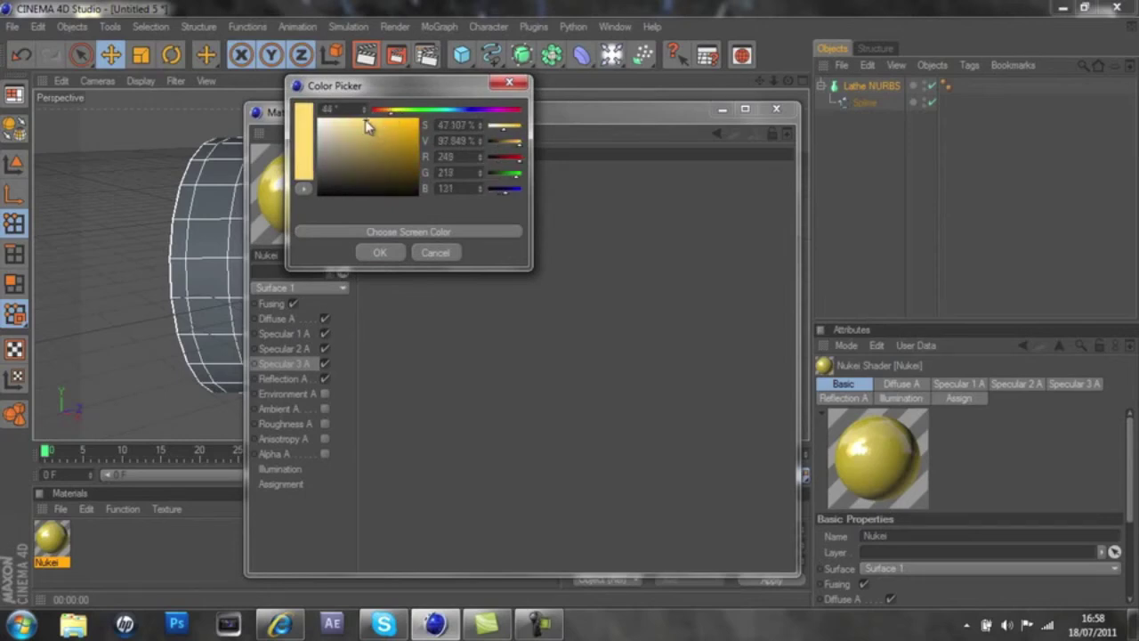
left_click(384, 251)
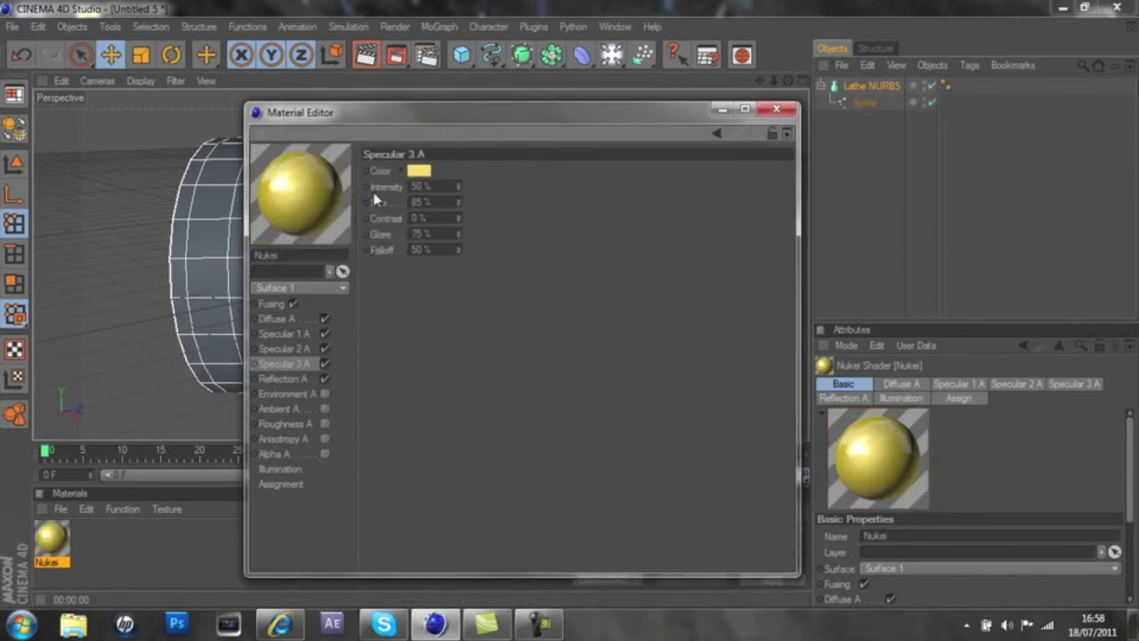
Apply the Nukei material to the Lathe NURBS bullet and render a test preview
left_click(776, 108)
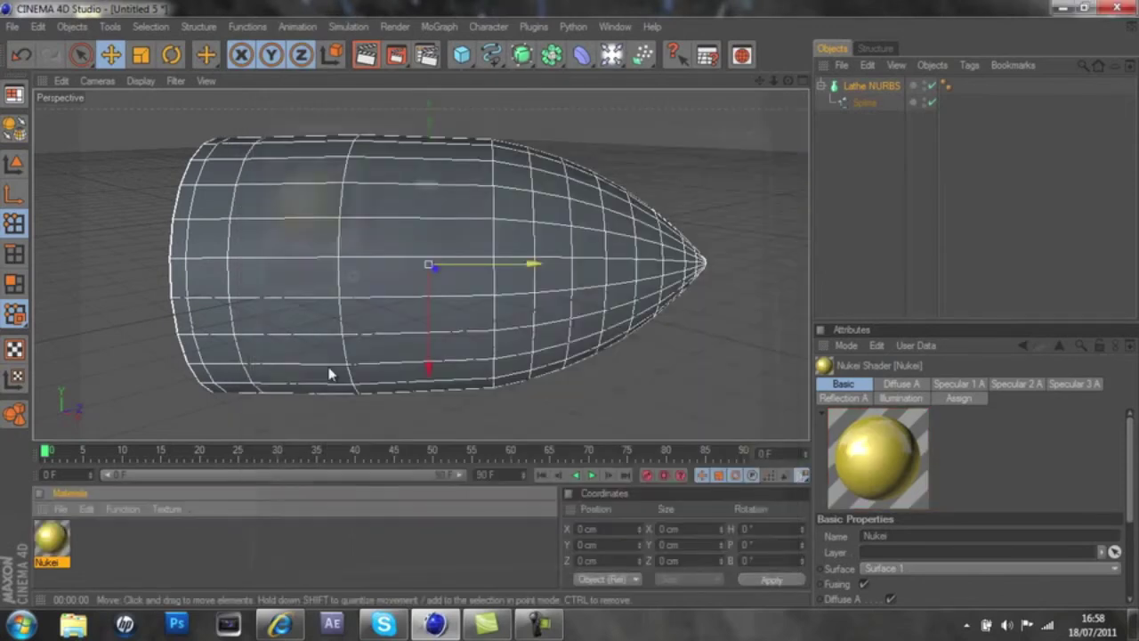
left_click_drag(55, 559, 415, 245)
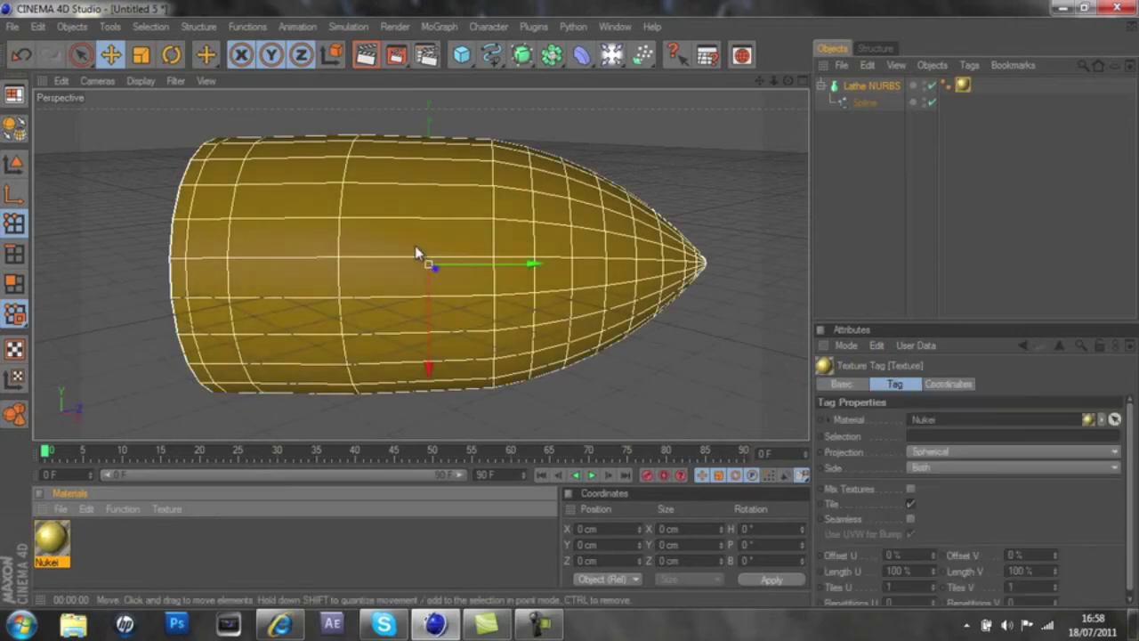
left_click(382, 56)
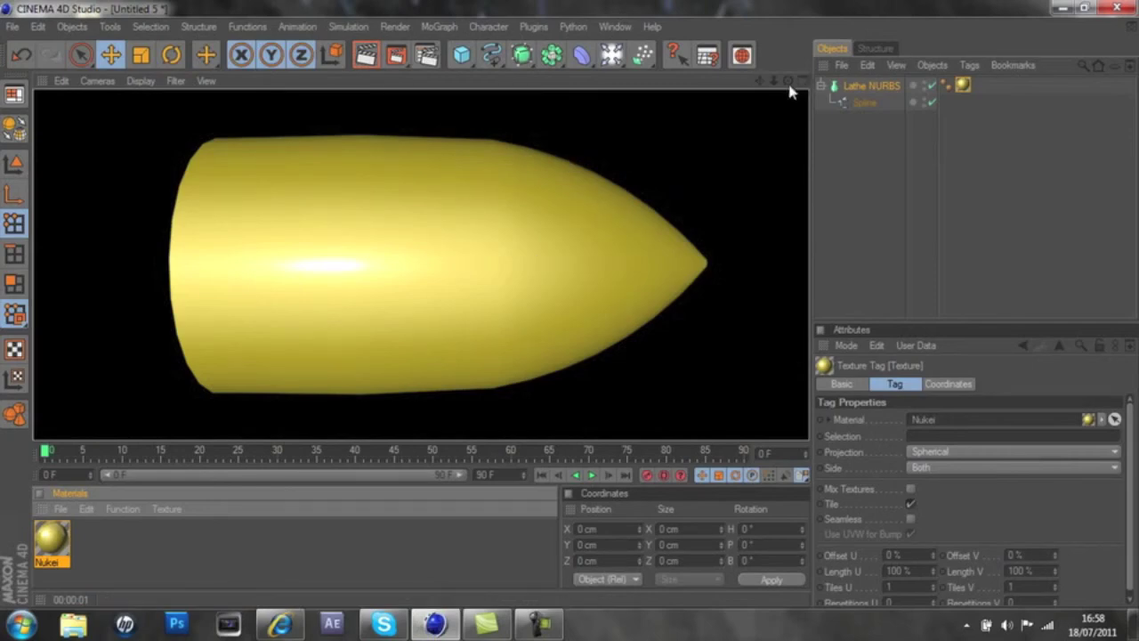
left_click_drag(788, 81, 573, 310)
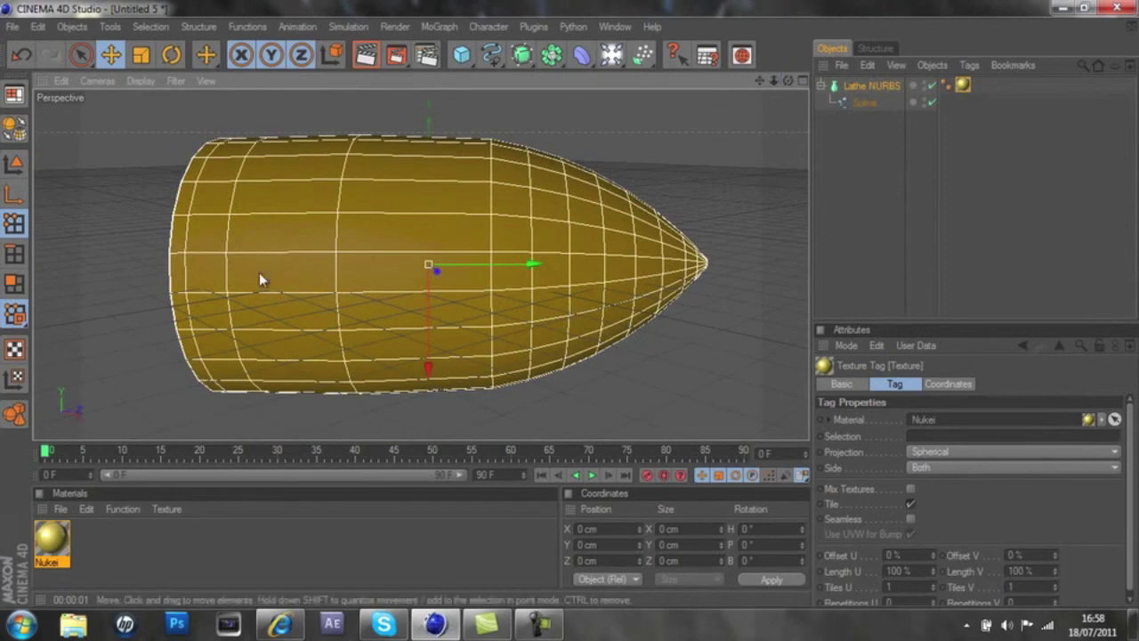
double_click(96, 542)
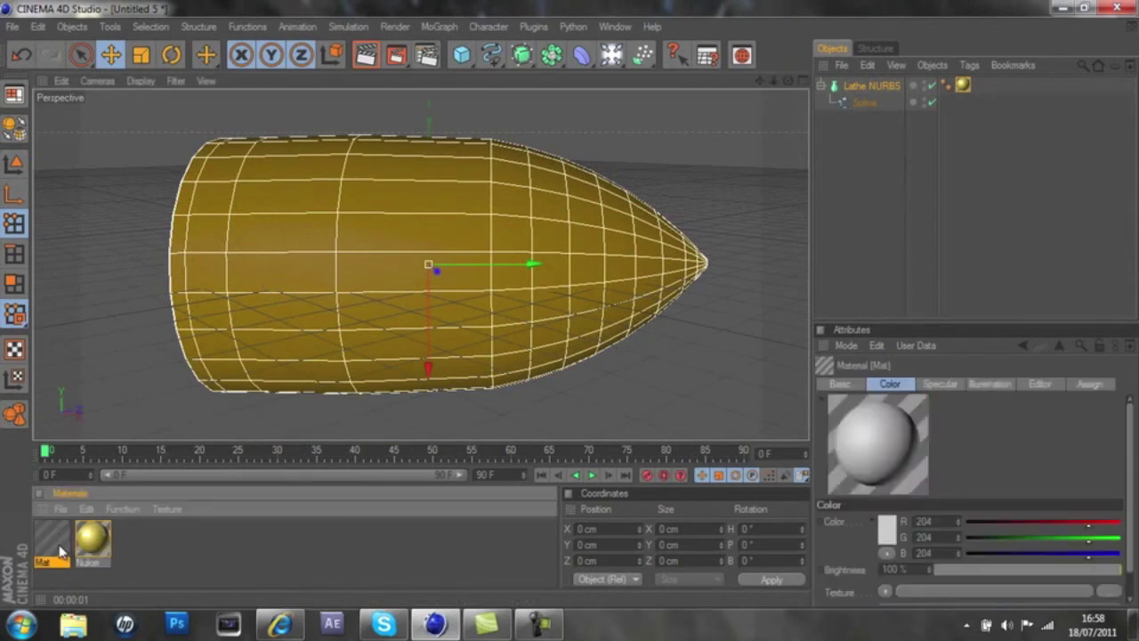
Give Mat an orange reflection colour with a Fresnel texture loaded
double_click(59, 547)
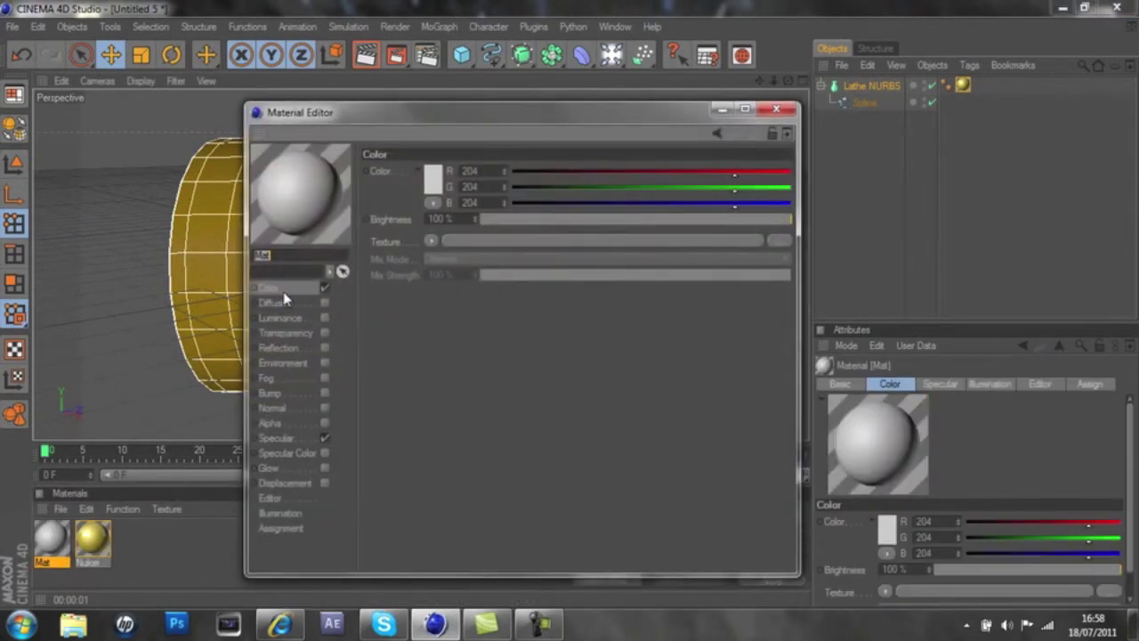
left_click(276, 352)
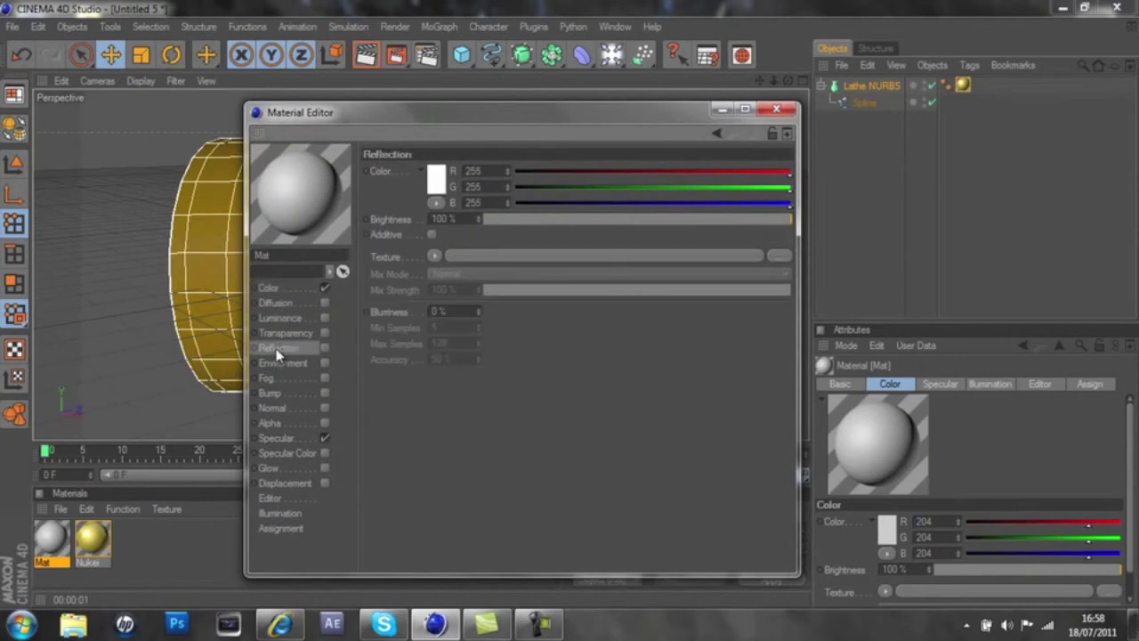
left_click(437, 192)
left_click(435, 186)
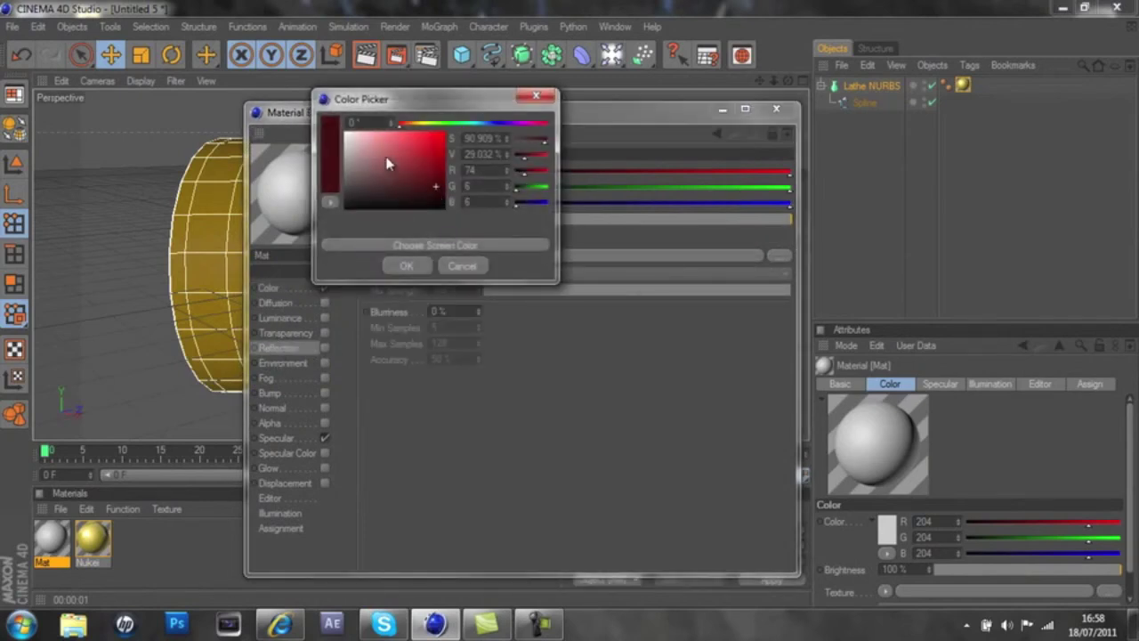
left_click(416, 124)
left_click(438, 143)
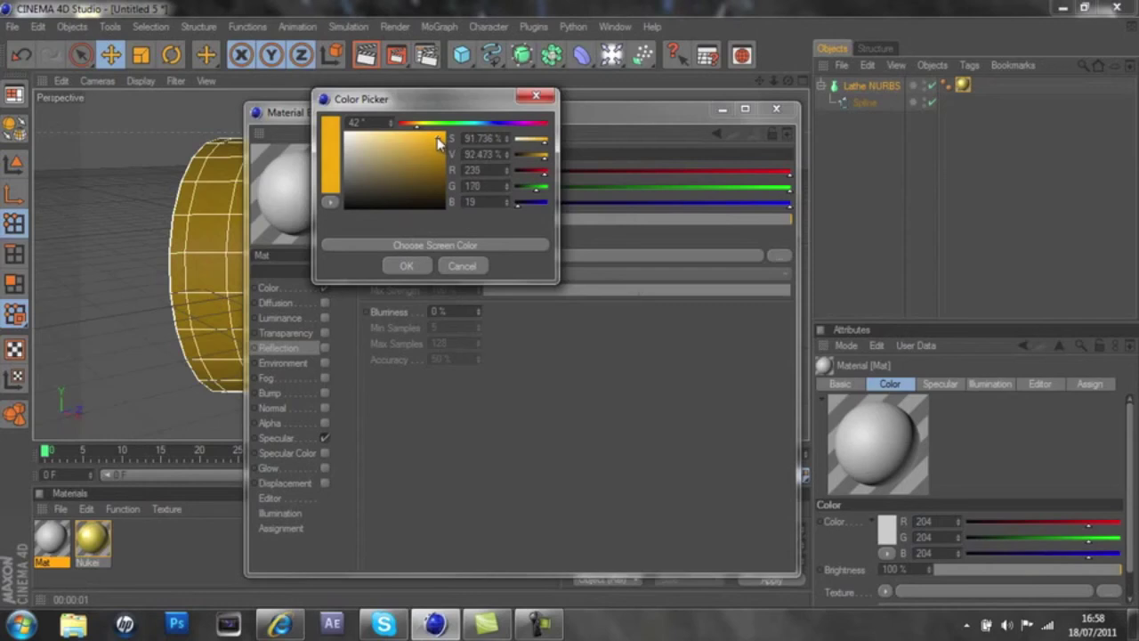
left_click(406, 265)
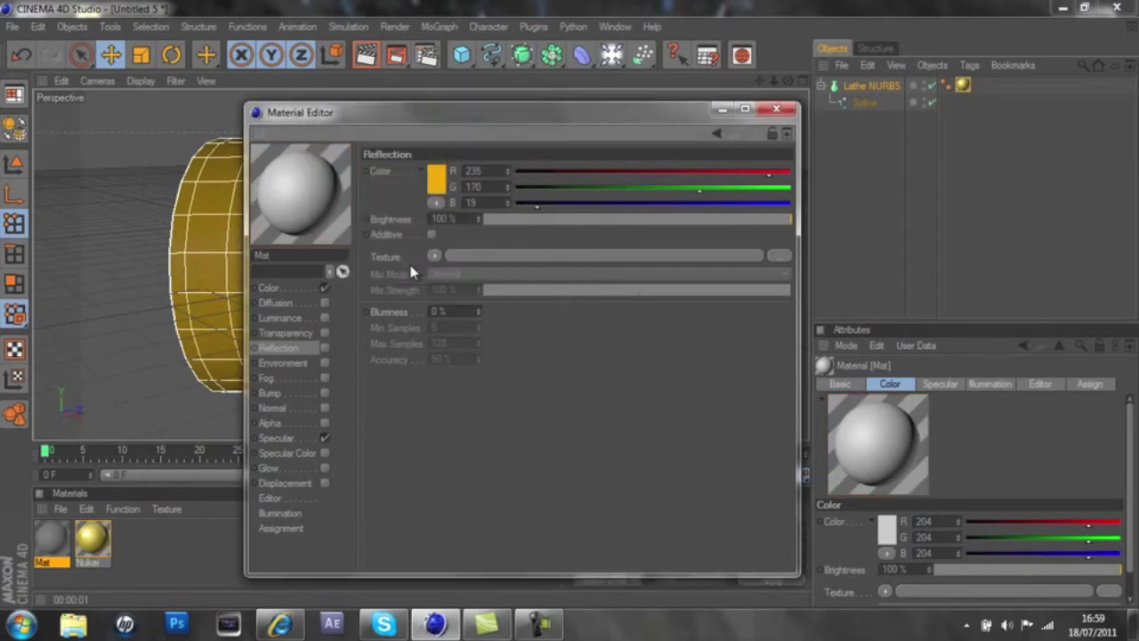
left_click(440, 259)
left_click(450, 397)
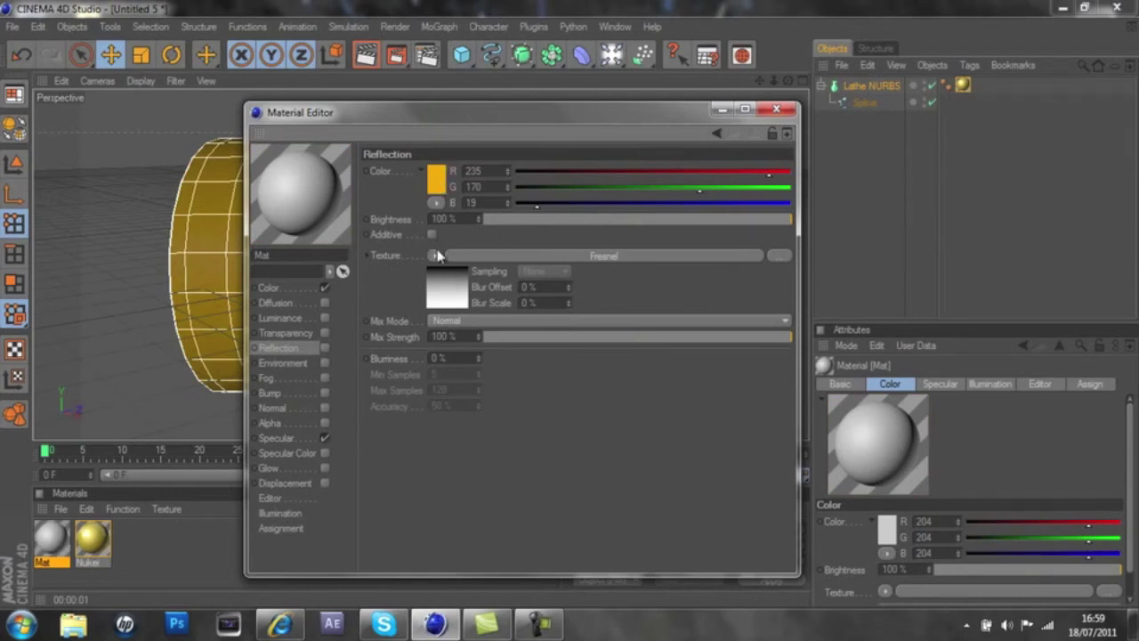
left_click_drag(593, 336, 580, 342)
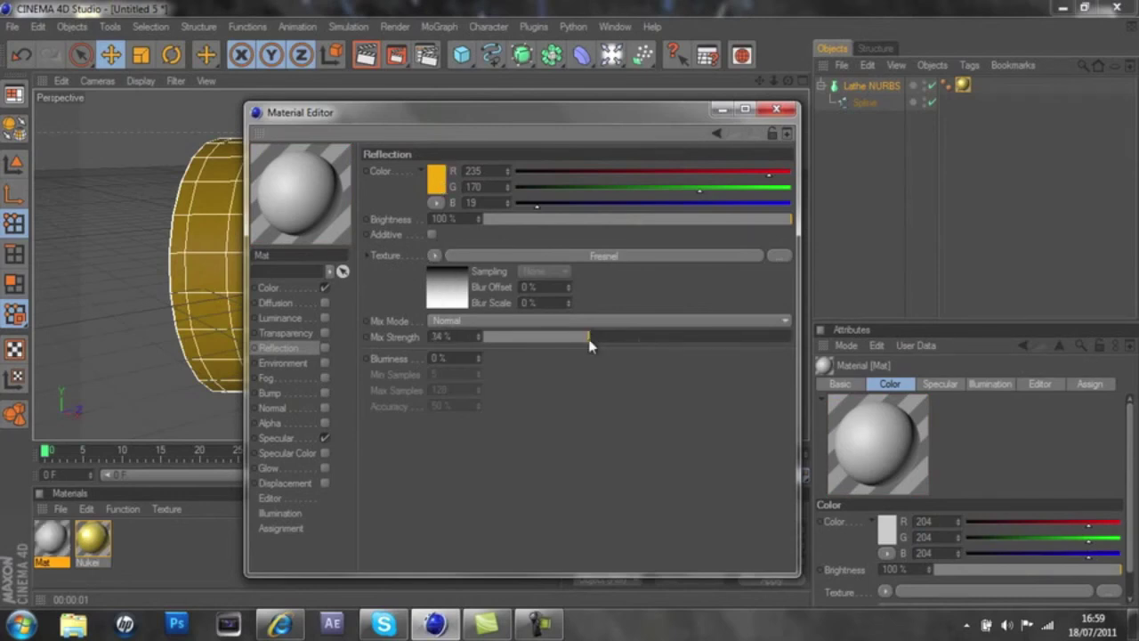
Set Mat's base colour to orange (241, 173, 13)
left_click(277, 288)
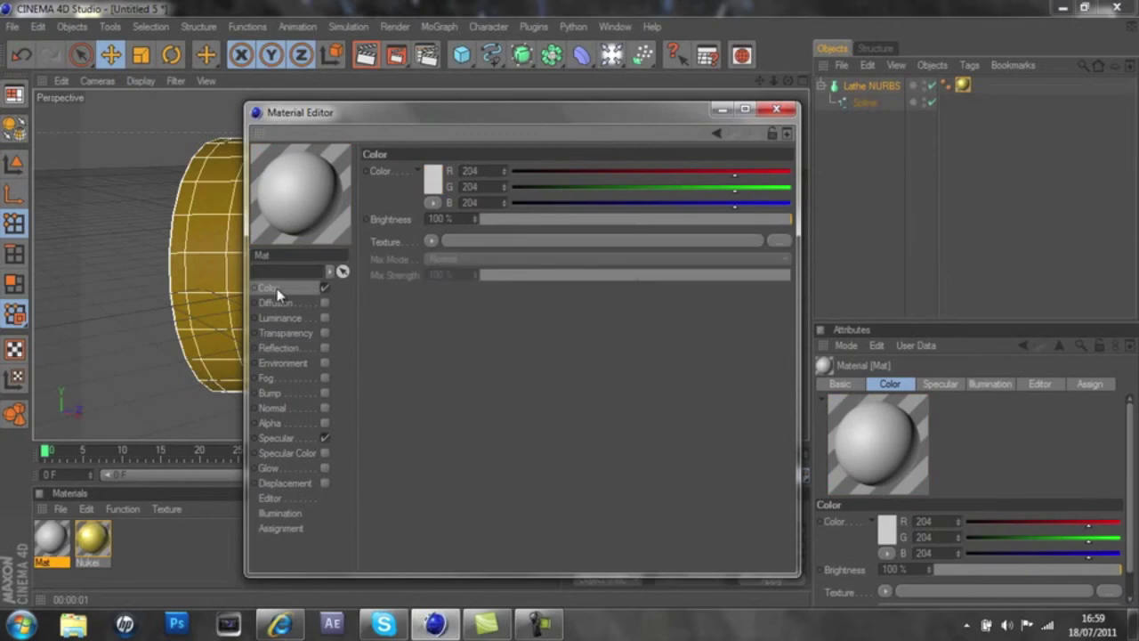
left_click(431, 203)
left_click(429, 185)
left_click(412, 124)
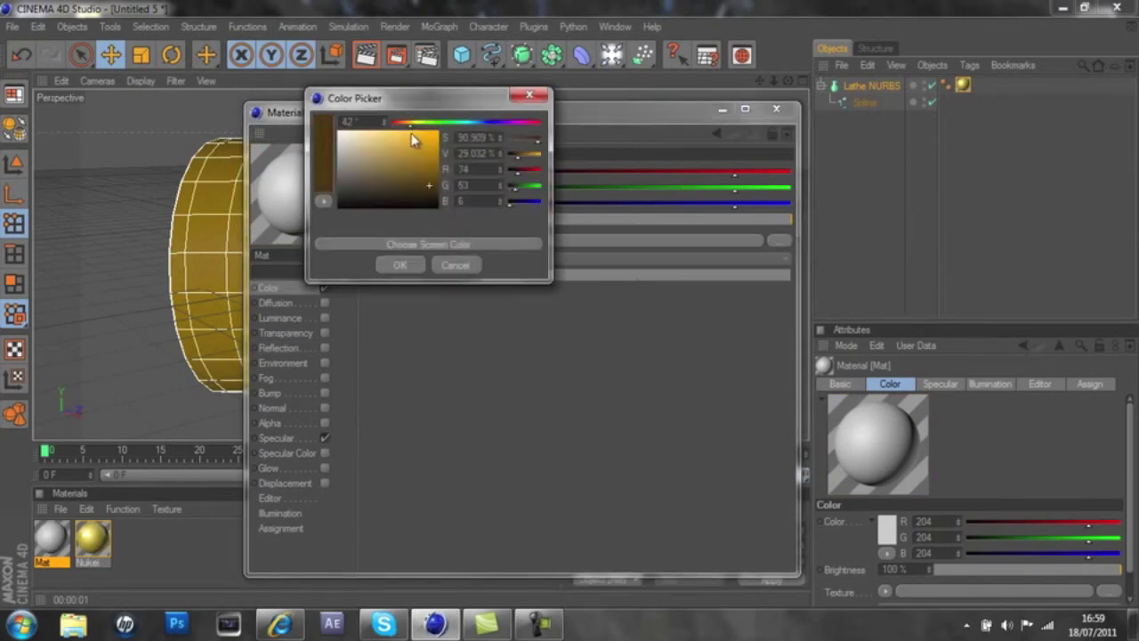
left_click(434, 138)
left_click(401, 265)
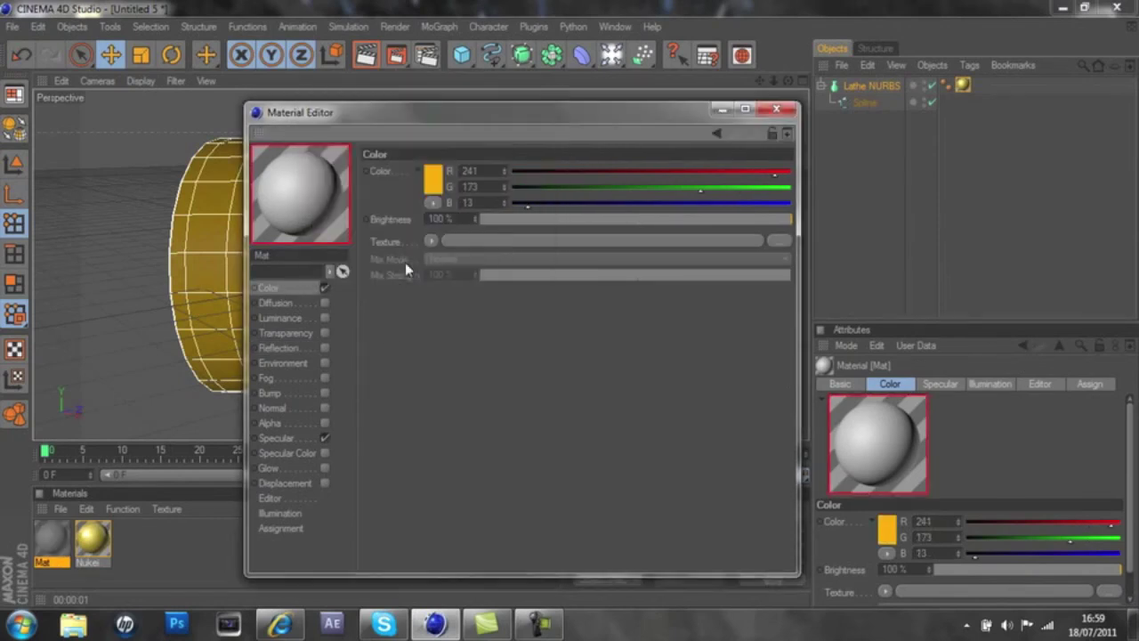
Enable Mat's reflection with 35% mix strength and 50% brightness
left_click(278, 348)
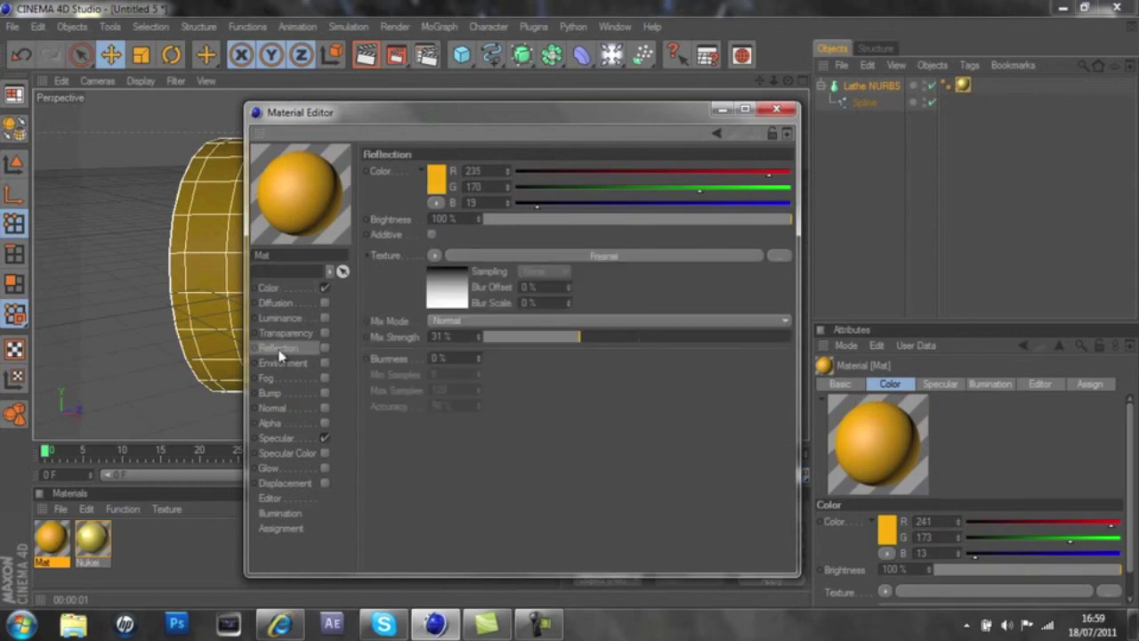
left_click(325, 348)
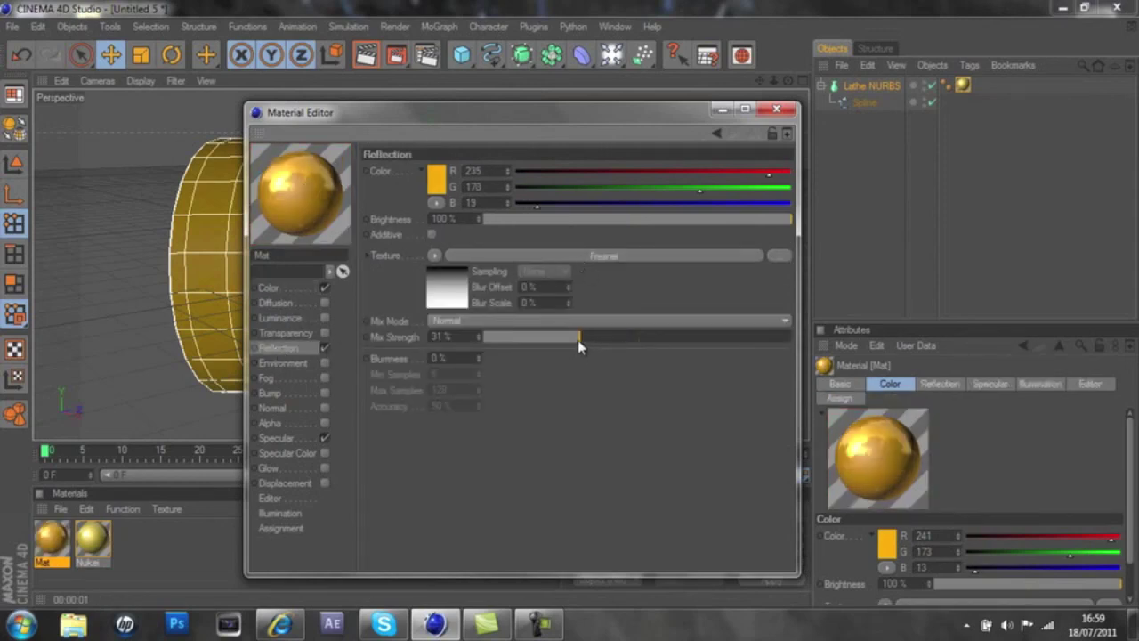
left_click_drag(588, 340, 592, 338)
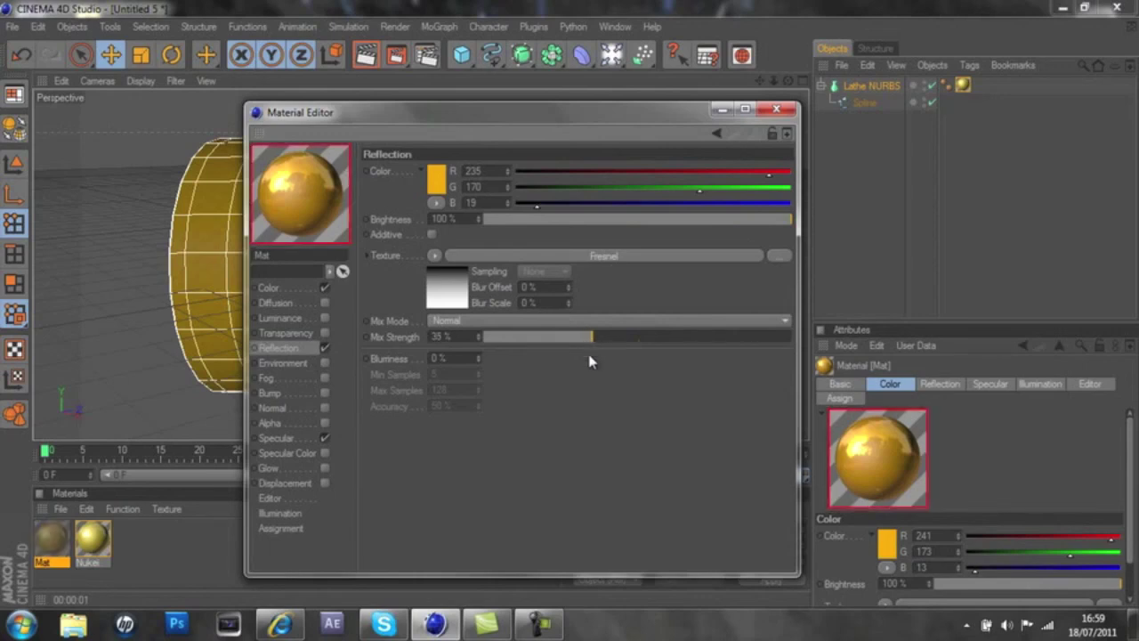
left_click(639, 222)
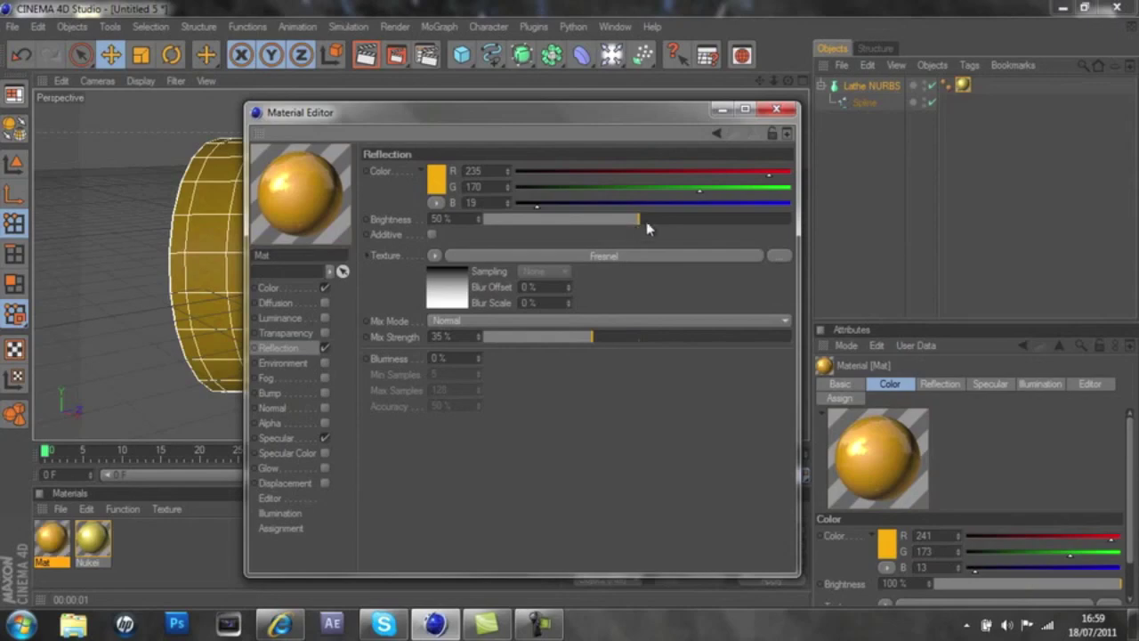
left_click(776, 108)
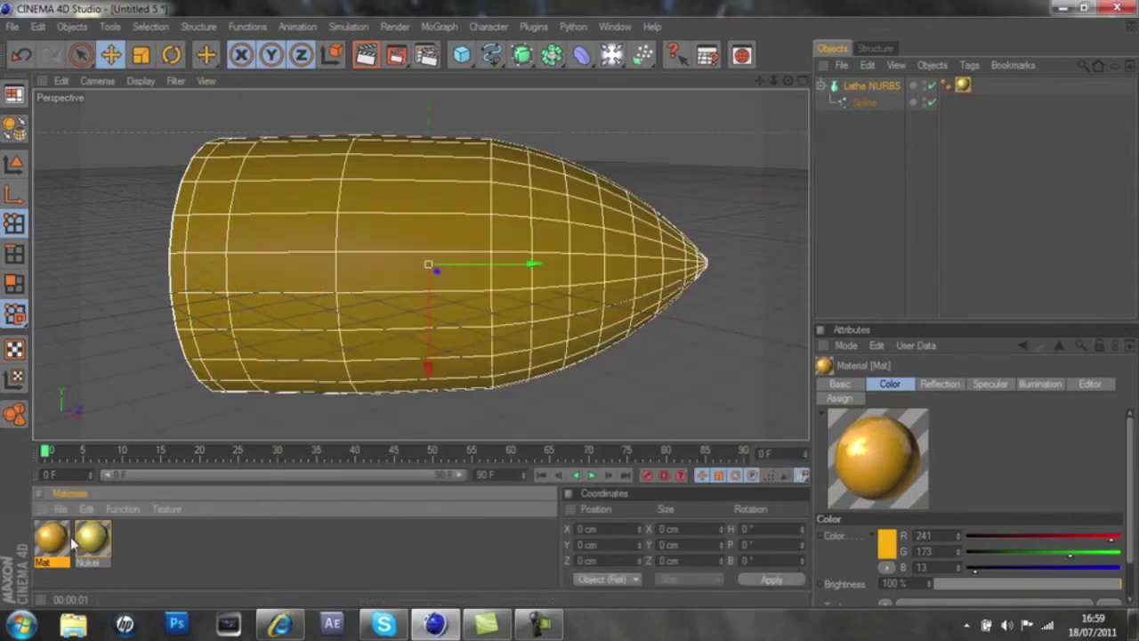
Apply the orange Mat material to the Lathe NURBS bullet and test-render the active view
left_click_drag(53, 545, 396, 338)
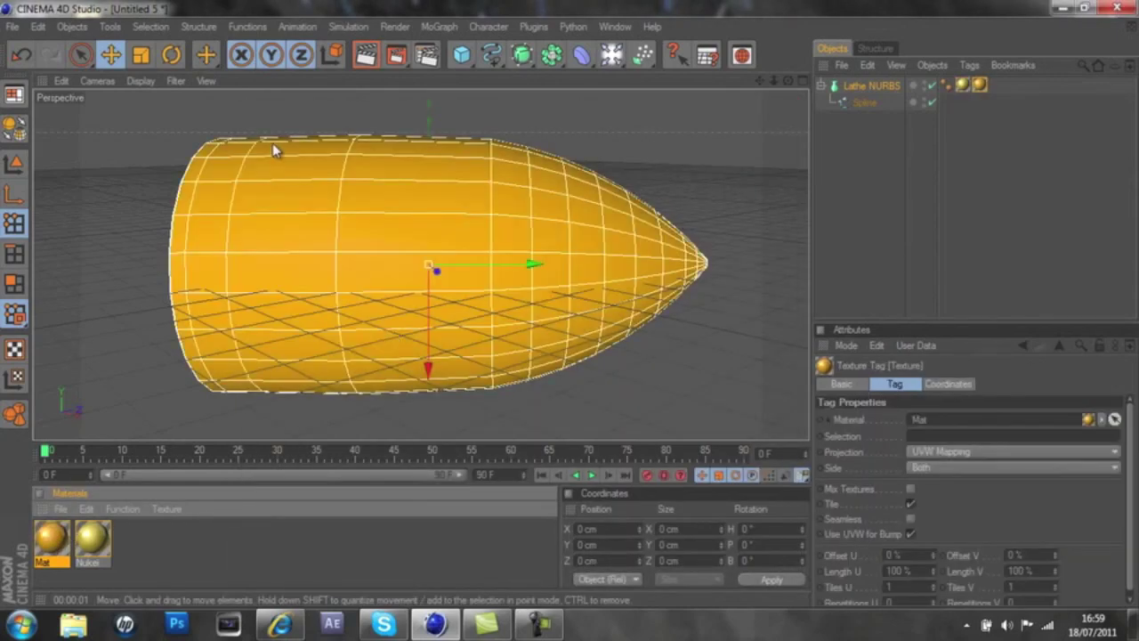
left_click(366, 55)
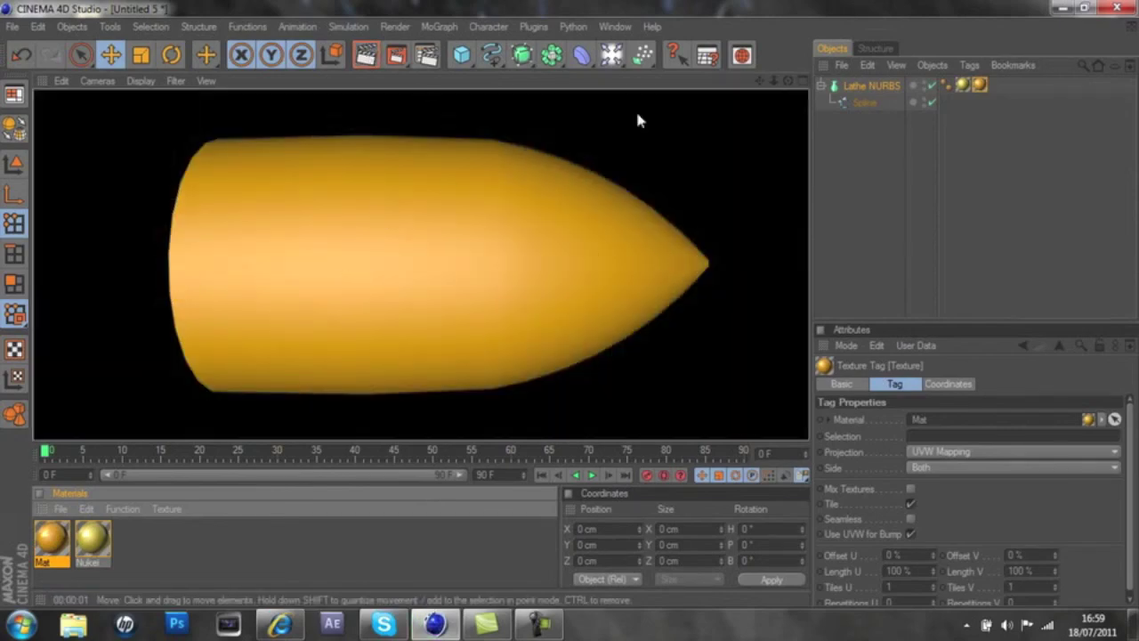
mouse_move(788, 80)
left_mouse_down()
mouse_move(567, 308)
mouse_move(508, 310)
mouse_move(564, 310)
mouse_move(539, 335)
mouse_move(578, 308)
mouse_move(695, 295)
mouse_move(574, 308)
left_mouse_up()
left_click_drag(572, 301, 570, 307, "alt")
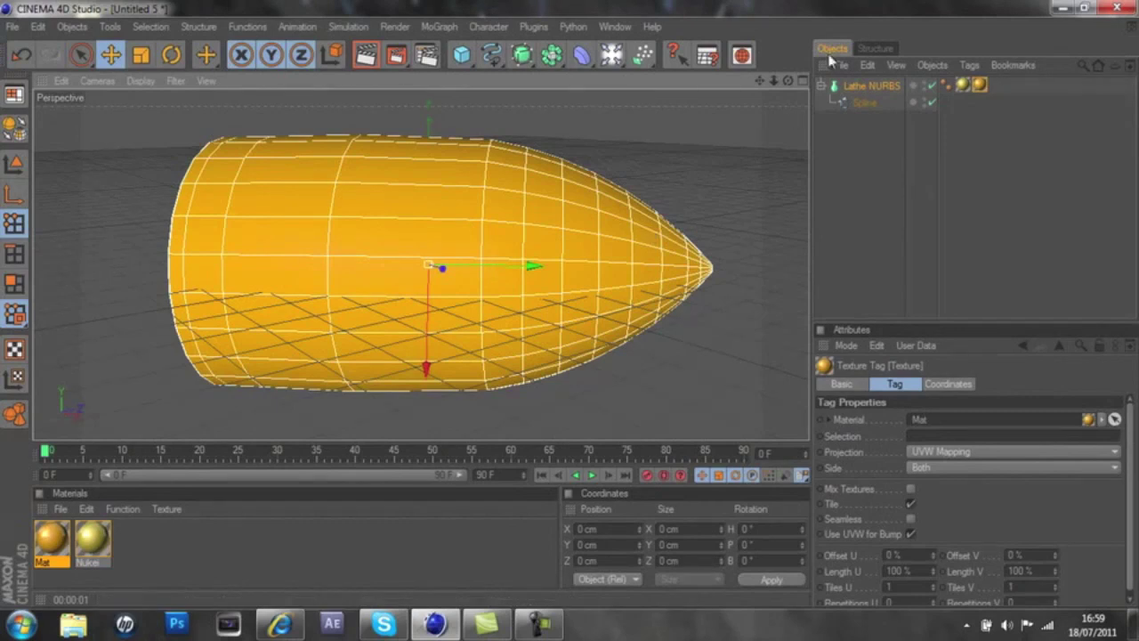
left_click(539, 624)
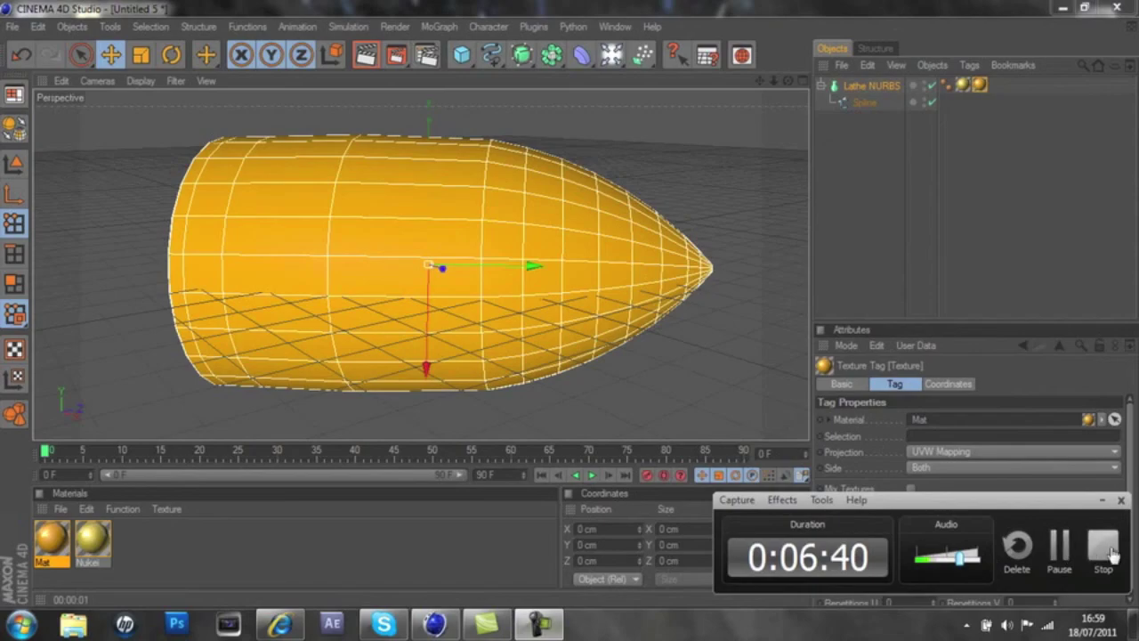